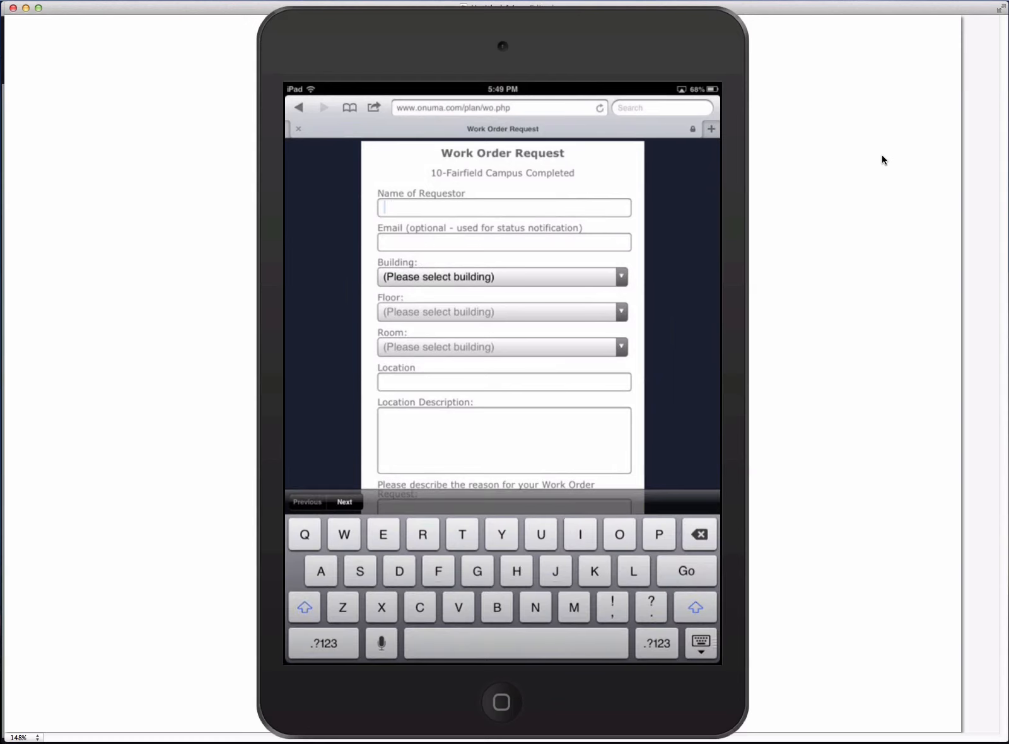
- Fill in the requestor's name and e-mail address on the Work Order Request form
{"action": "type", "text": "Kimon"}
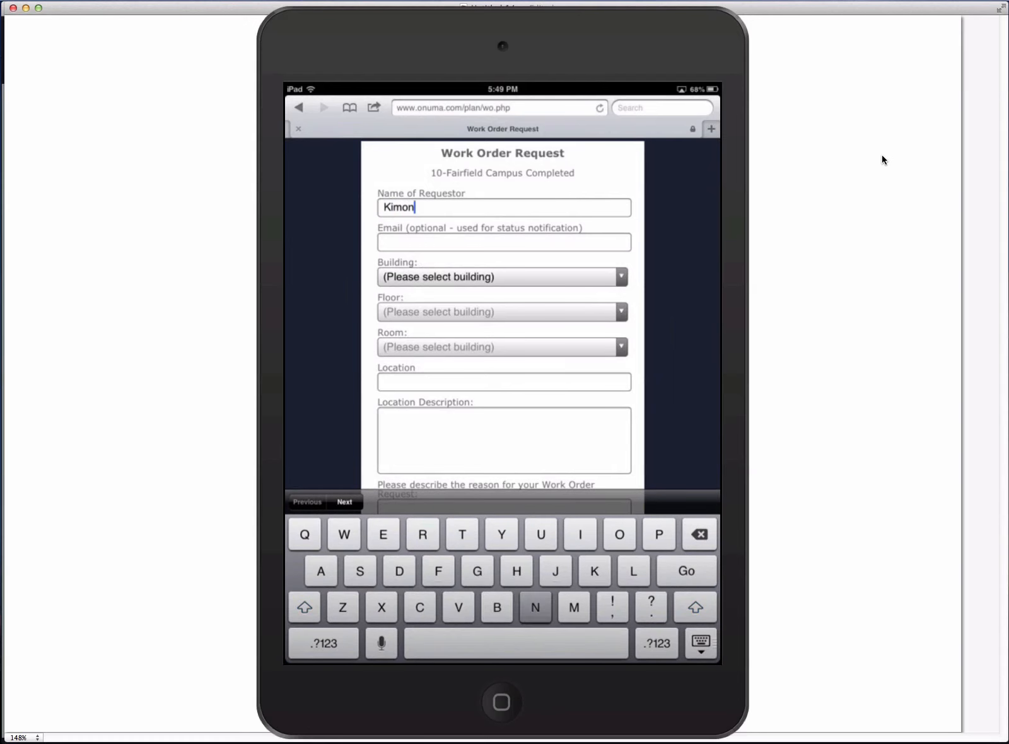
{"action": "key", "text": "Tab"}
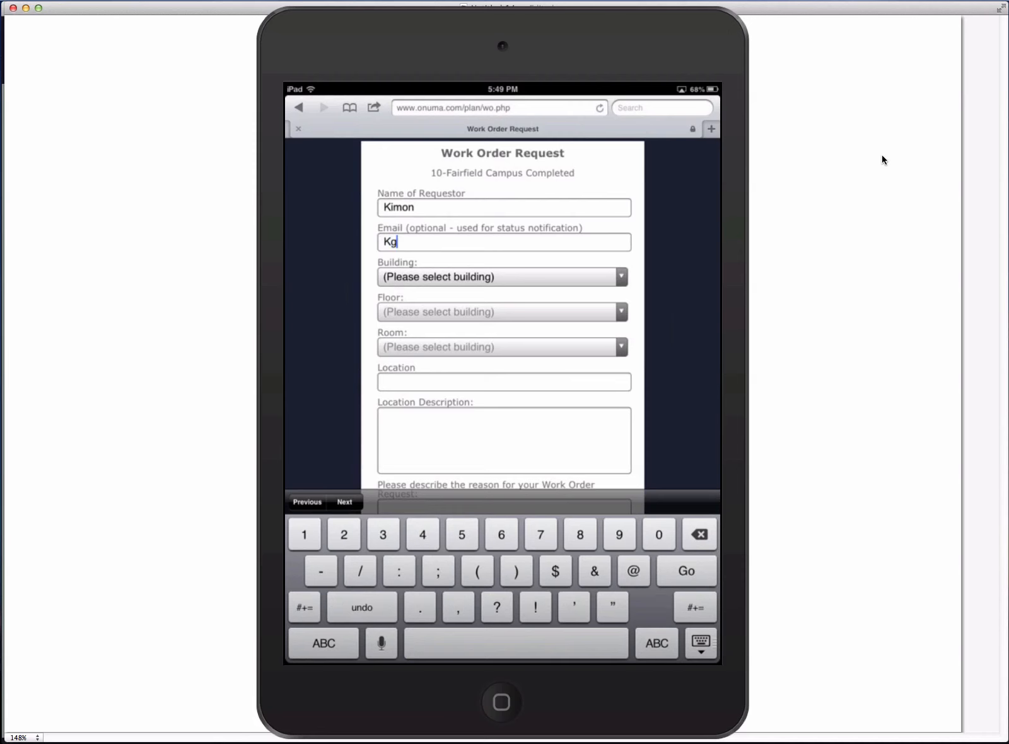
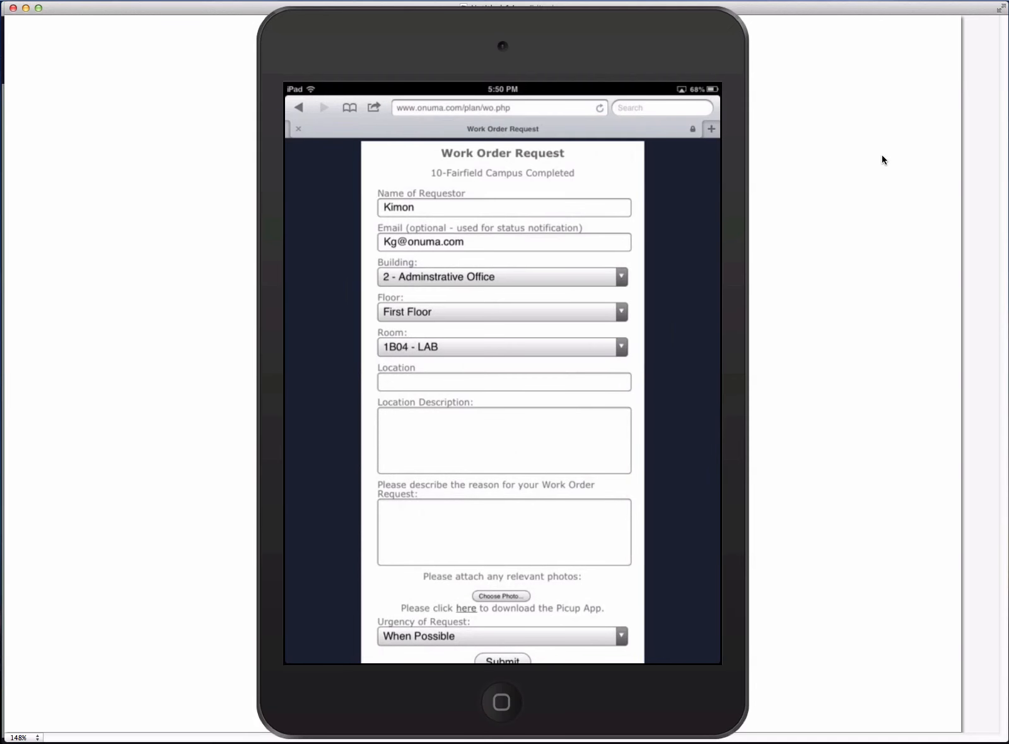
- Enter "Water on floor" as the reason for the work order request
{"action": "type", "text": "Wat"}
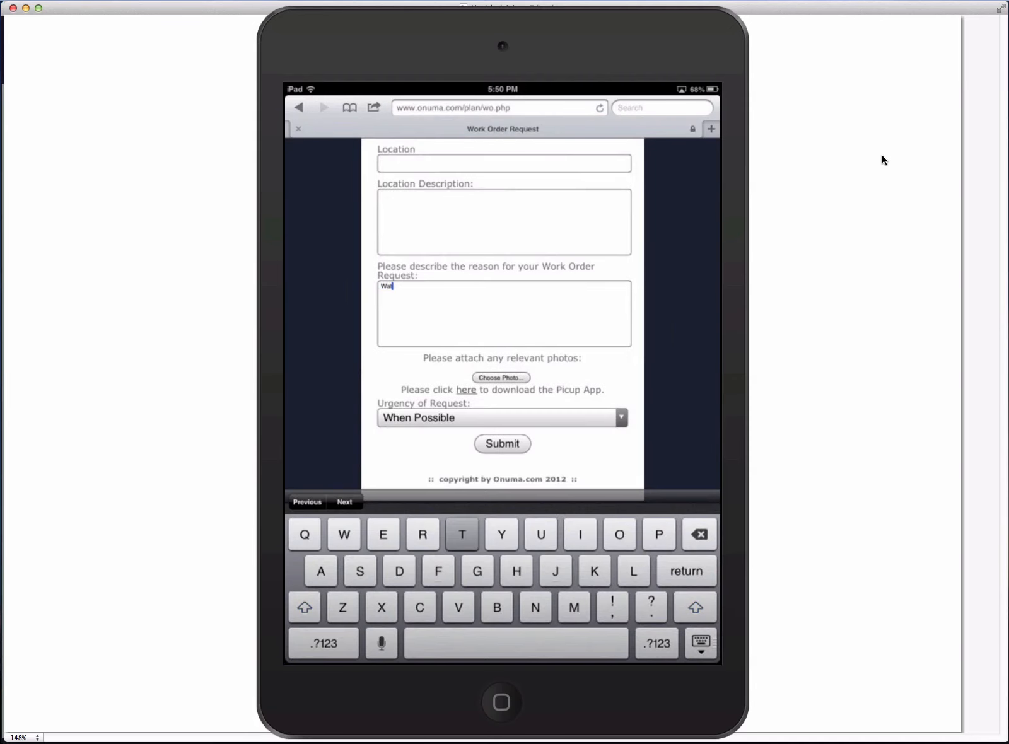
{"action": "type", "text": "er o"}
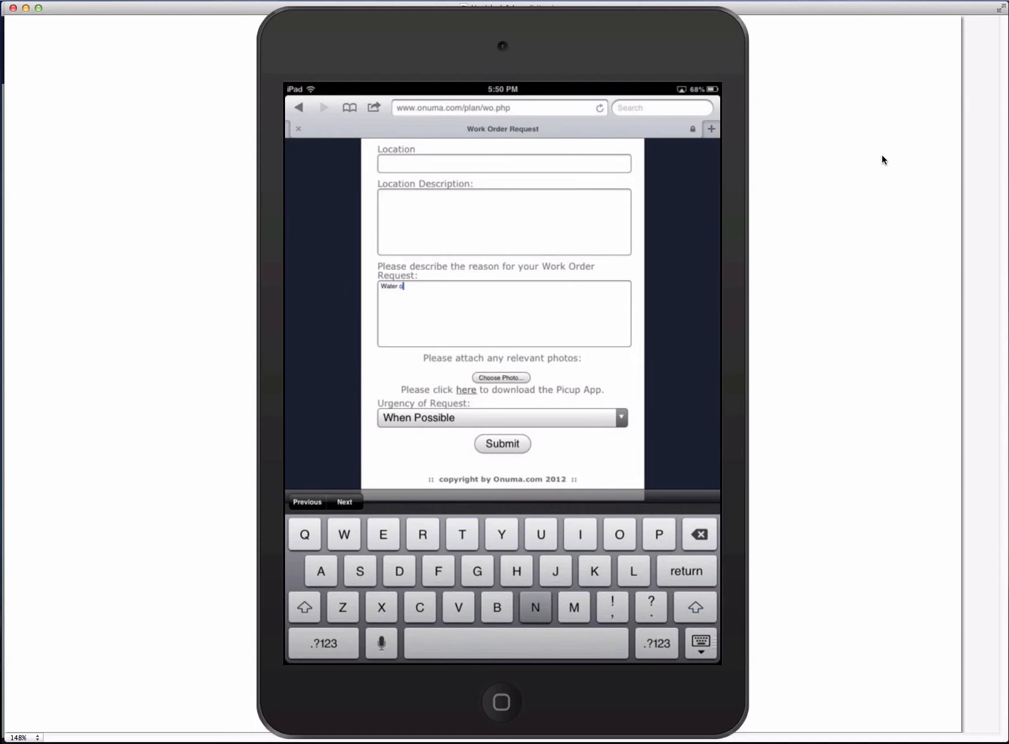
{"action": "type", "text": "n tloor"}
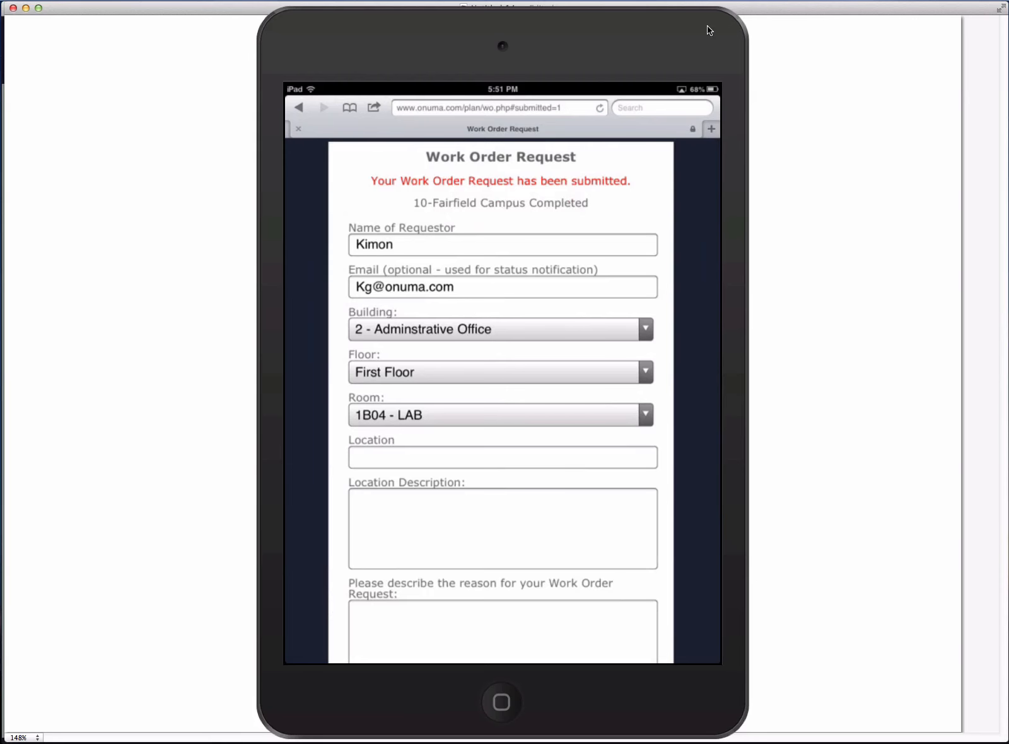
- Switch to the notification e-mail on the desktop and open its link for reviewing the work order
{"action": "left_click", "coordinate": [668, 2]}
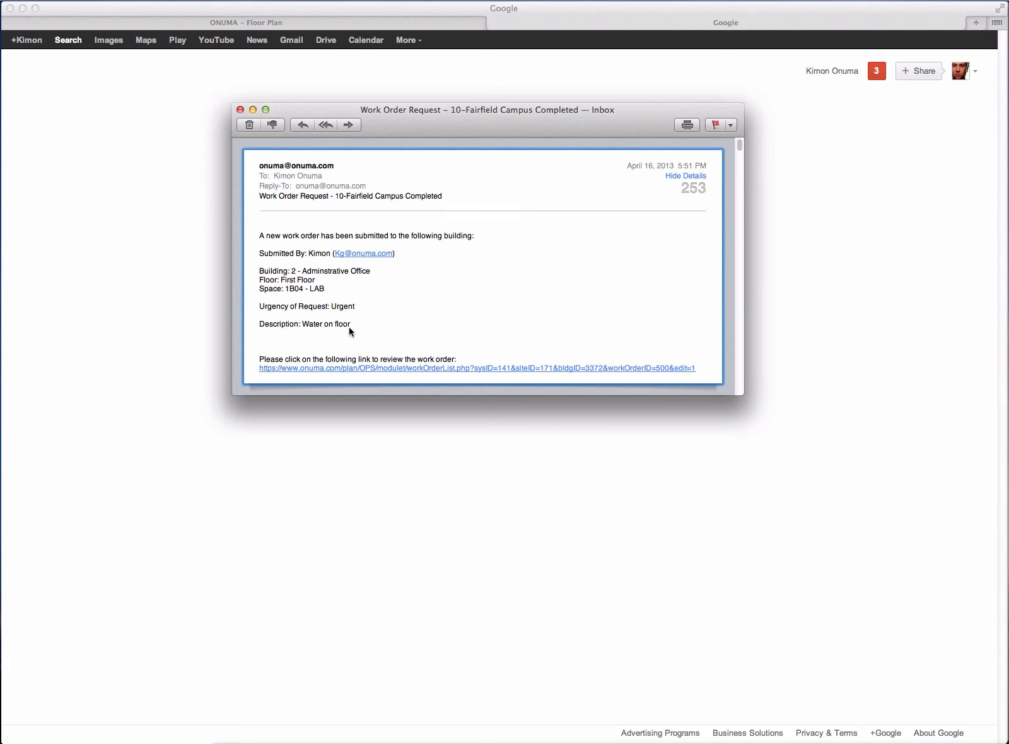
{"action": "left_click", "coordinate": [450, 369]}
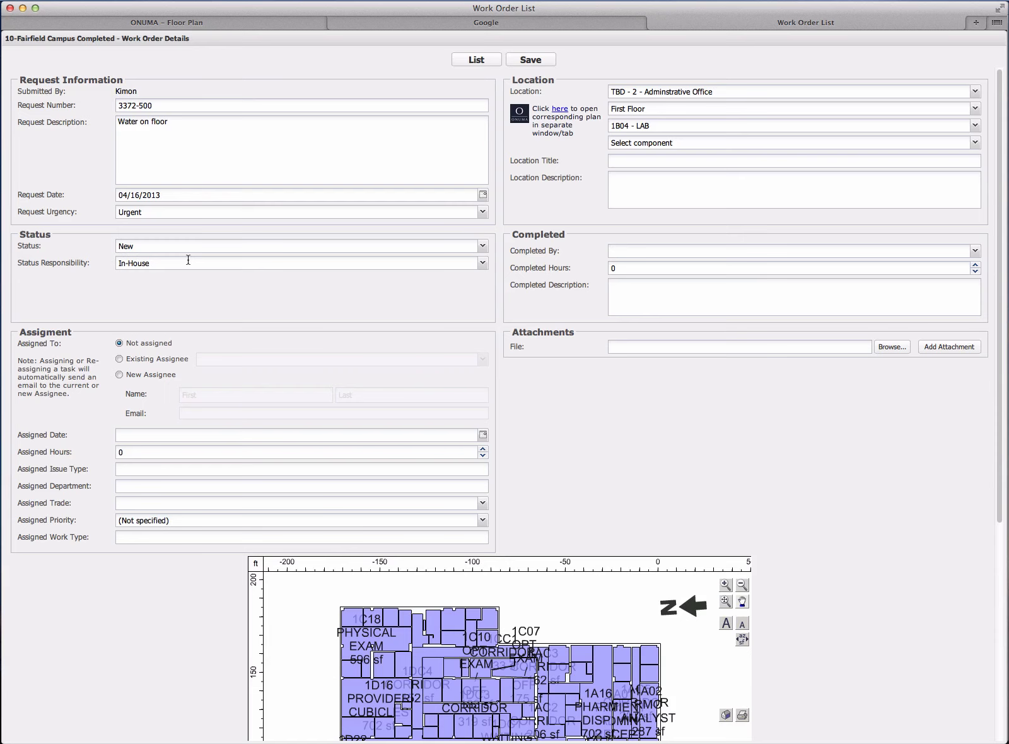
- Review the available options for the work order's Status and Status Responsibility without changing either
{"action": "left_click", "coordinate": [483, 248]}
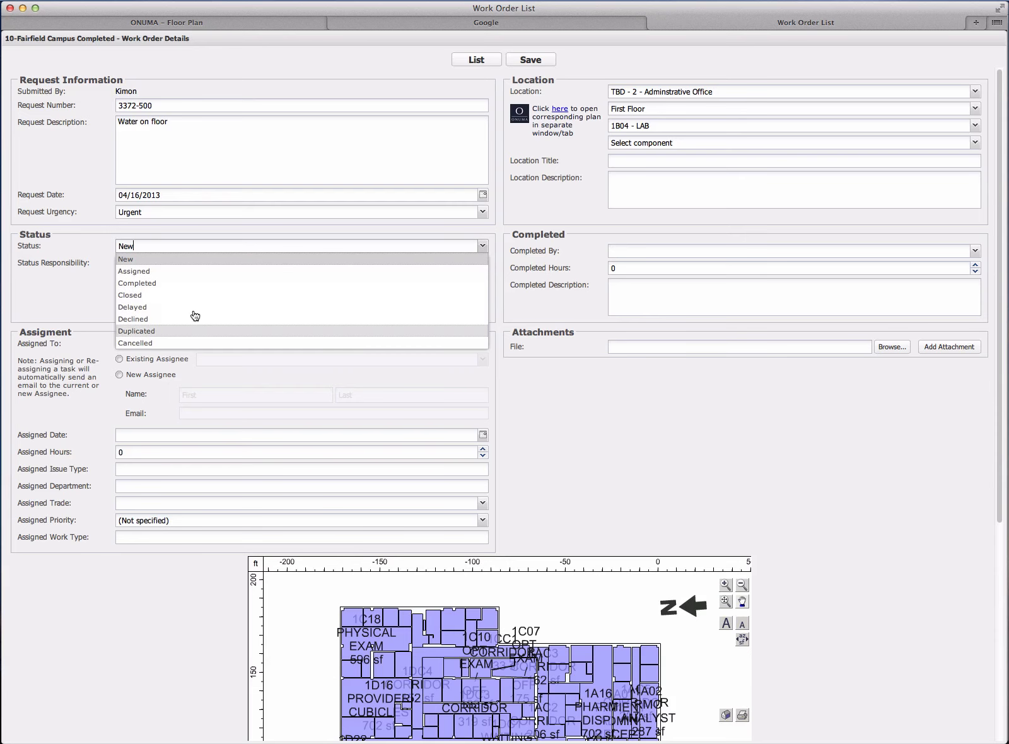
{"action": "left_click", "coordinate": [61, 285]}
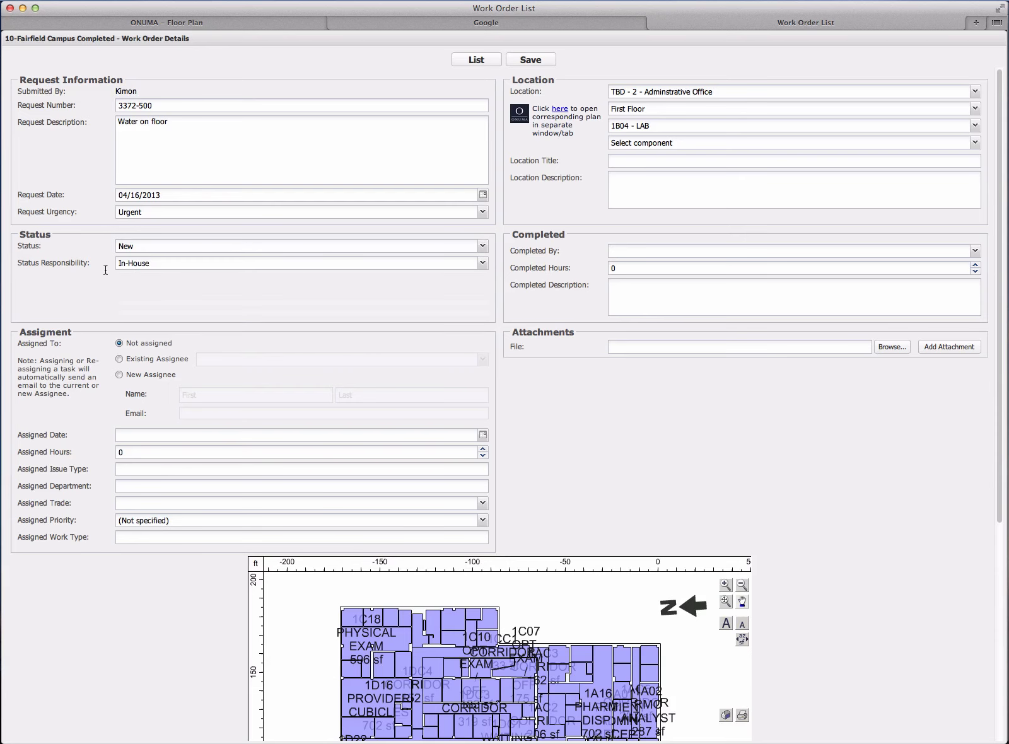
{"action": "left_click", "coordinate": [483, 265]}
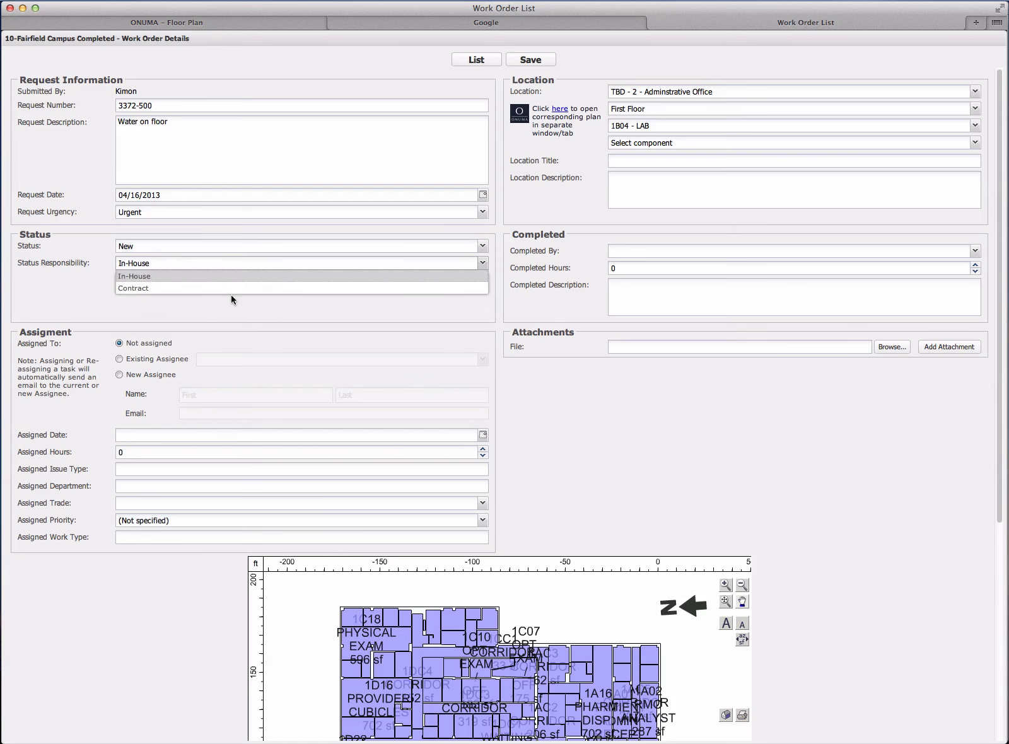
{"action": "left_click", "coordinate": [171, 284]}
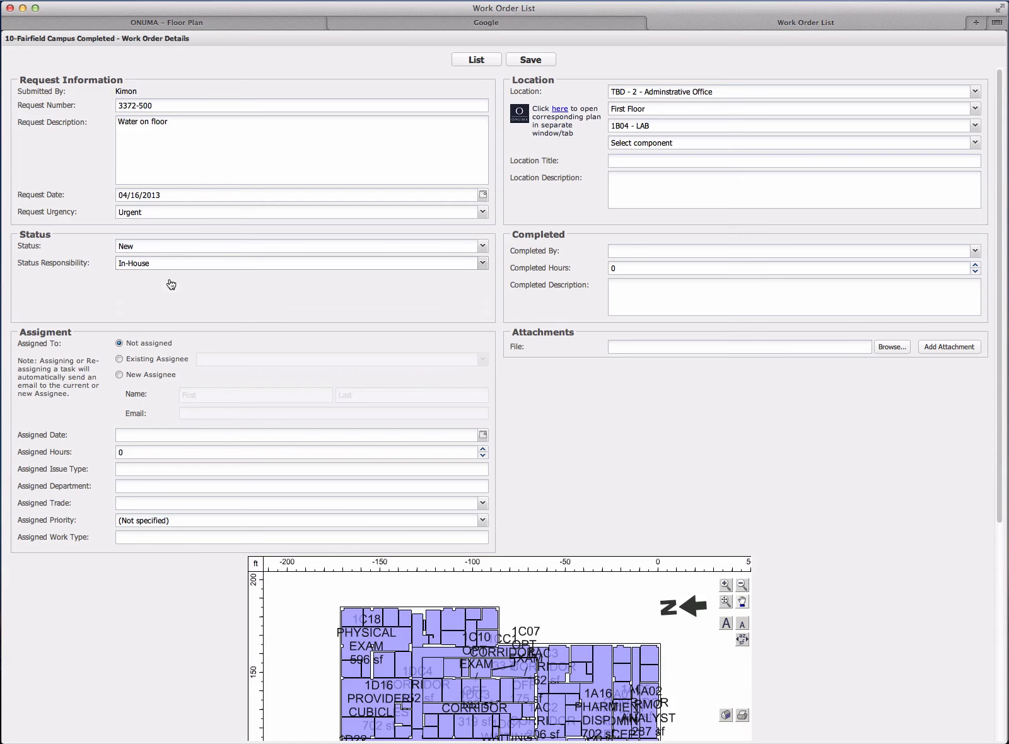
- Assign the work order to an existing assignee, checking the New Assignee option before returning to the chosen person
{"action": "left_click", "coordinate": [119, 358]}
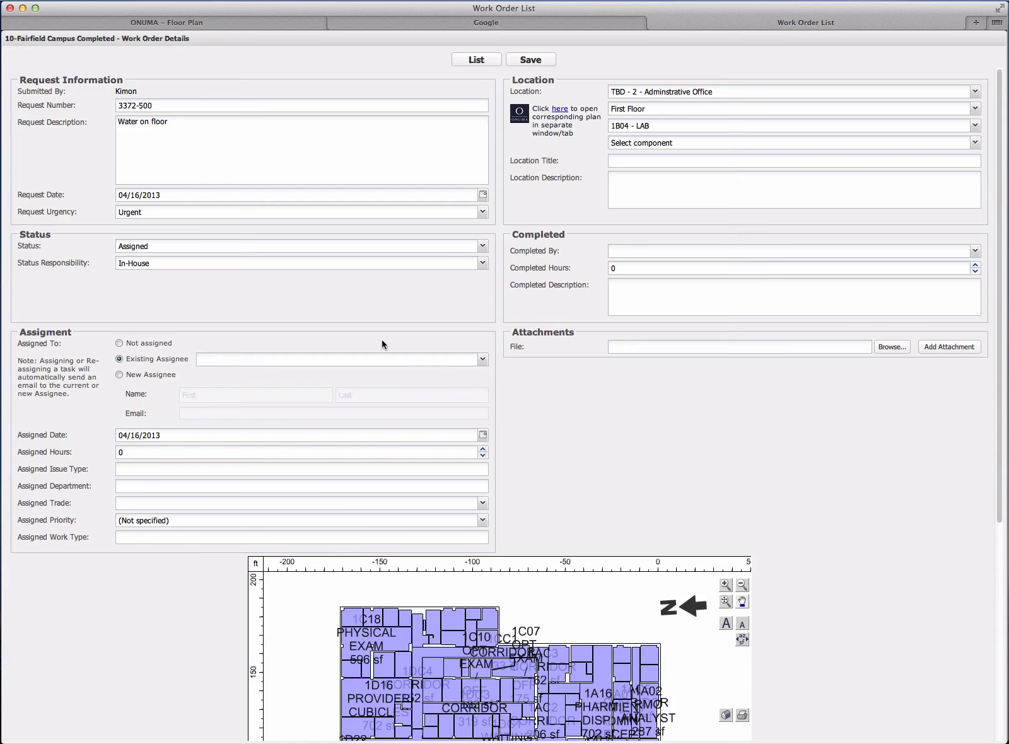
{"action": "left_click", "coordinate": [483, 359]}
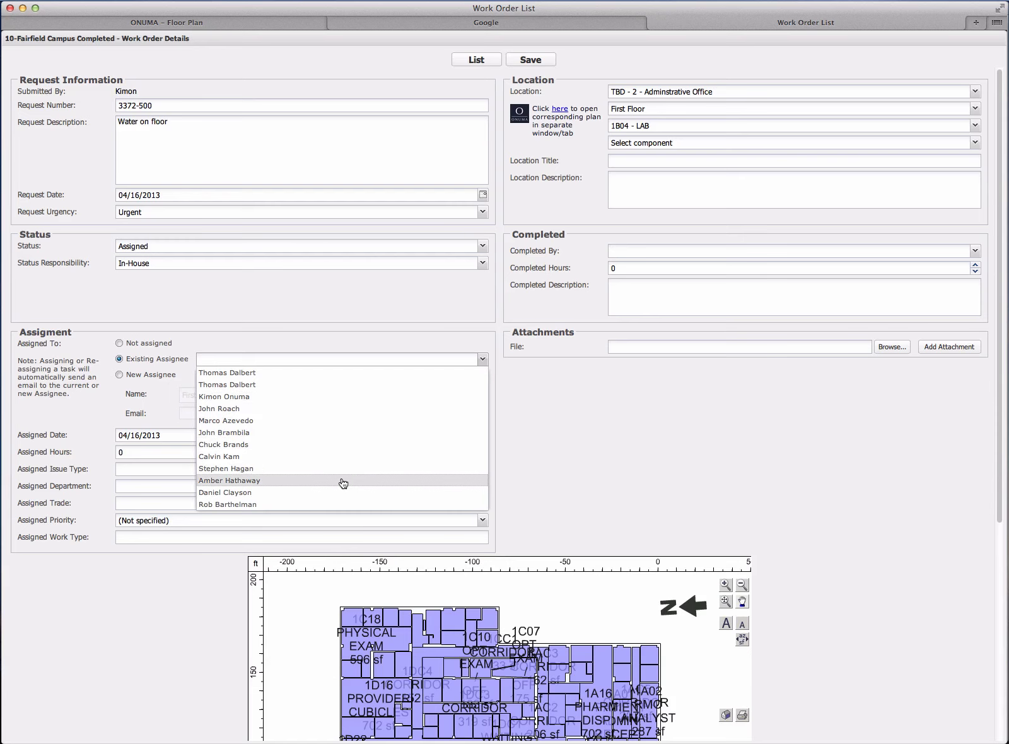
{"action": "left_click", "coordinate": [343, 483]}
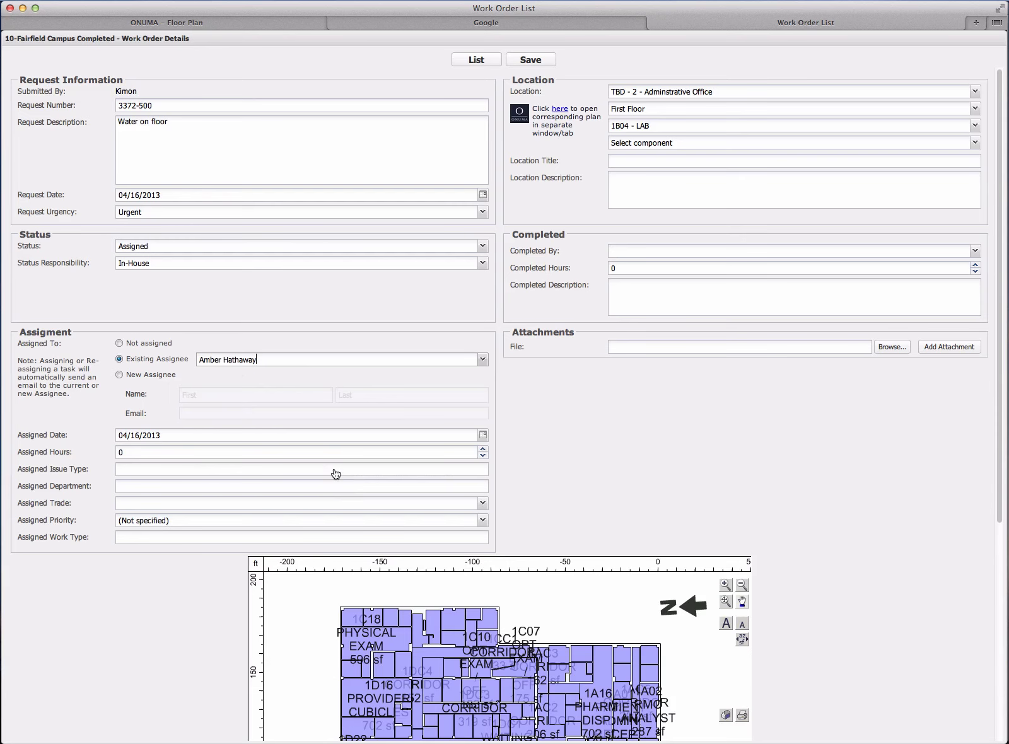
{"action": "left_click", "coordinate": [119, 375]}
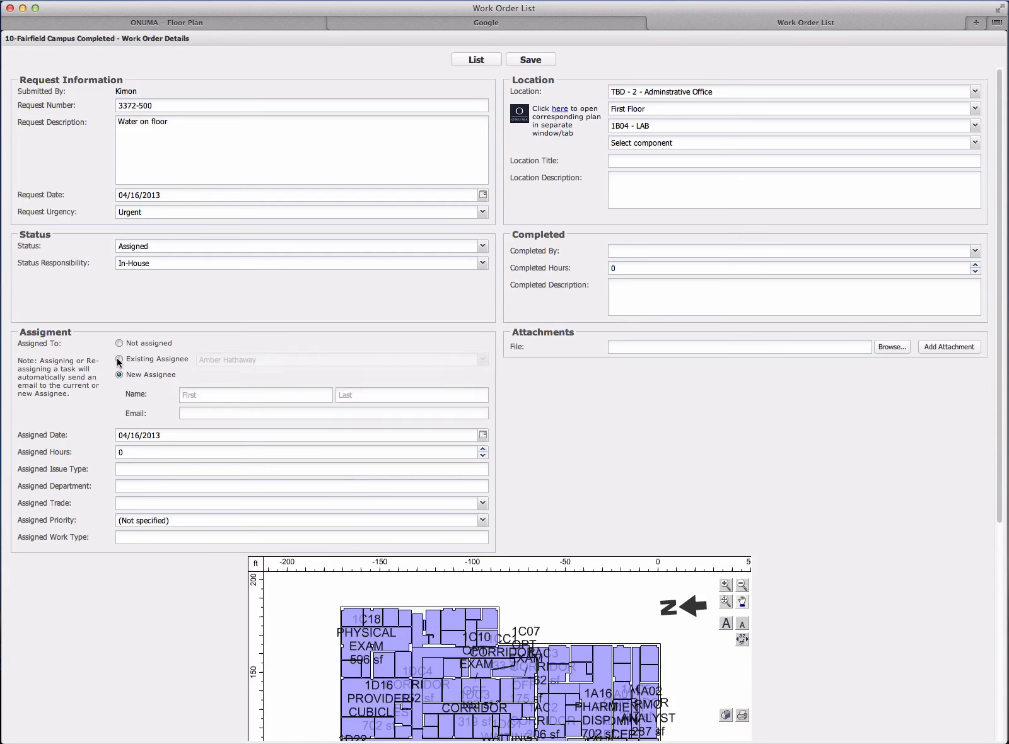
{"action": "left_click", "coordinate": [119, 359]}
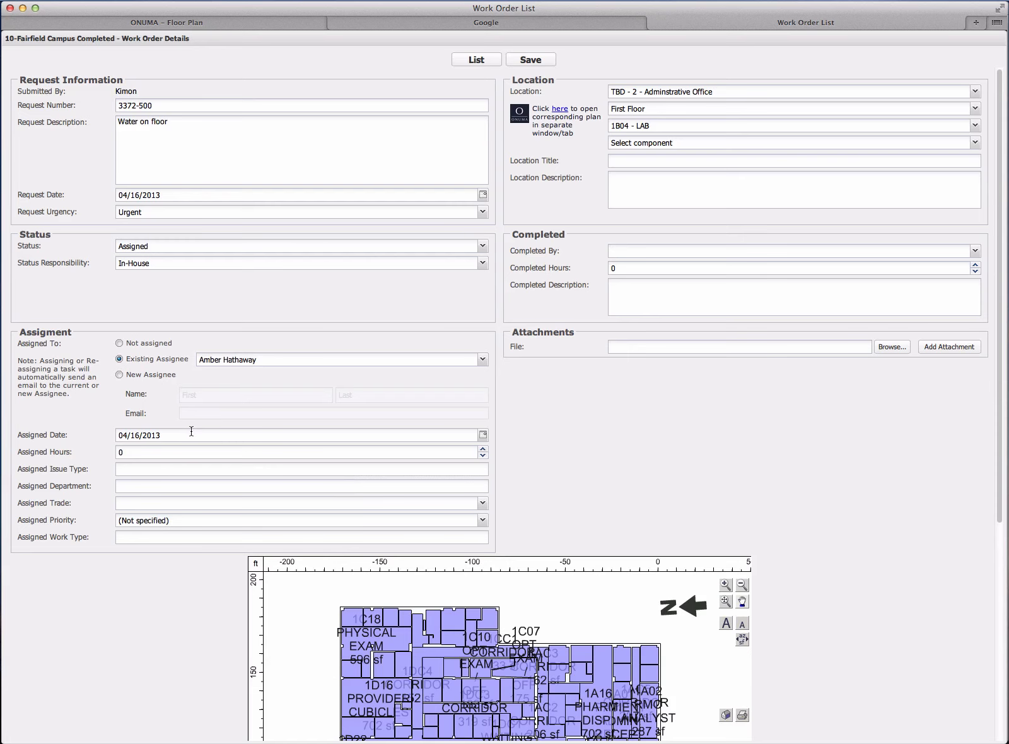
- Set the work order's assigned hours to 1 and its assigned priority to Urgent
{"action": "left_click", "coordinate": [123, 452]}
{"action": "key", "text": "BackSpace"}
{"action": "type", "text": "1"}
{"action": "left_click", "coordinate": [132, 469]}
{"action": "left_click", "coordinate": [259, 546]}
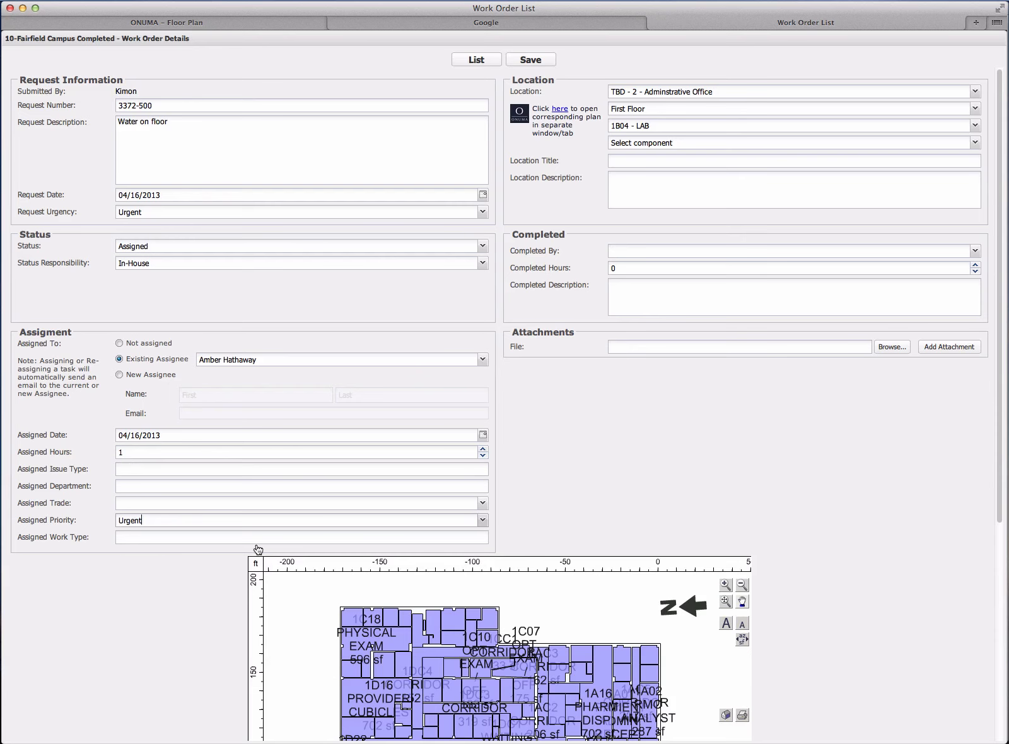
- Set the work order's assigned trade to Plumbing
{"action": "left_click", "coordinate": [144, 504]}
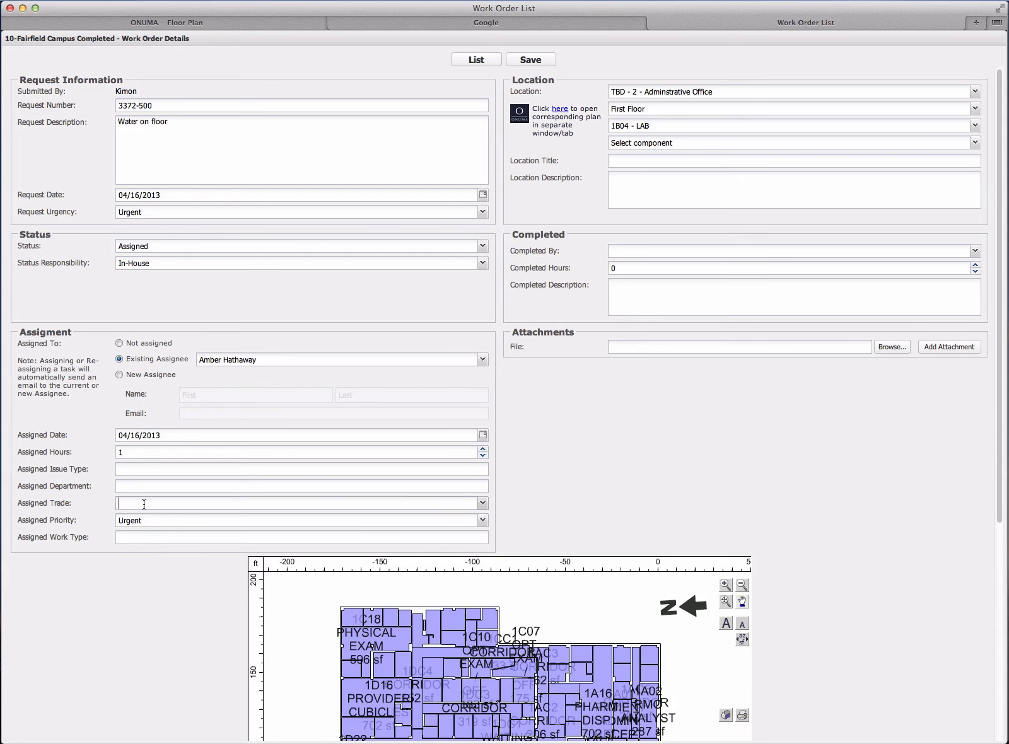
{"action": "left_click", "coordinate": [482, 503]}
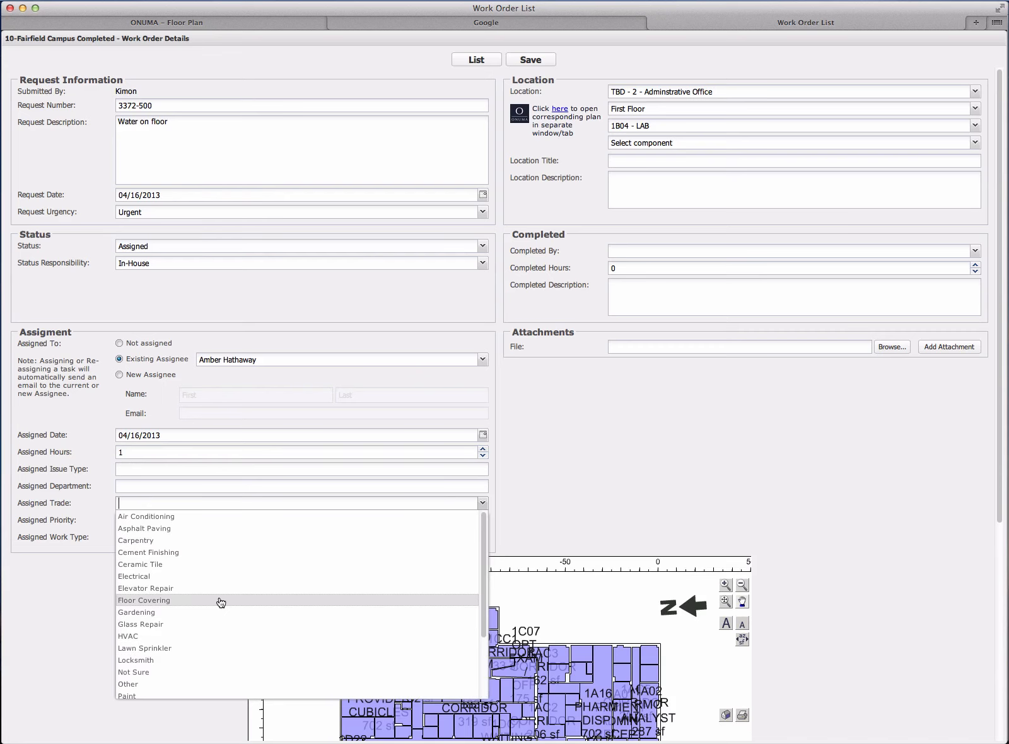
{"action": "scroll", "coordinate": [221, 602], "scroll_direction": "down", "scroll_amount": 3}
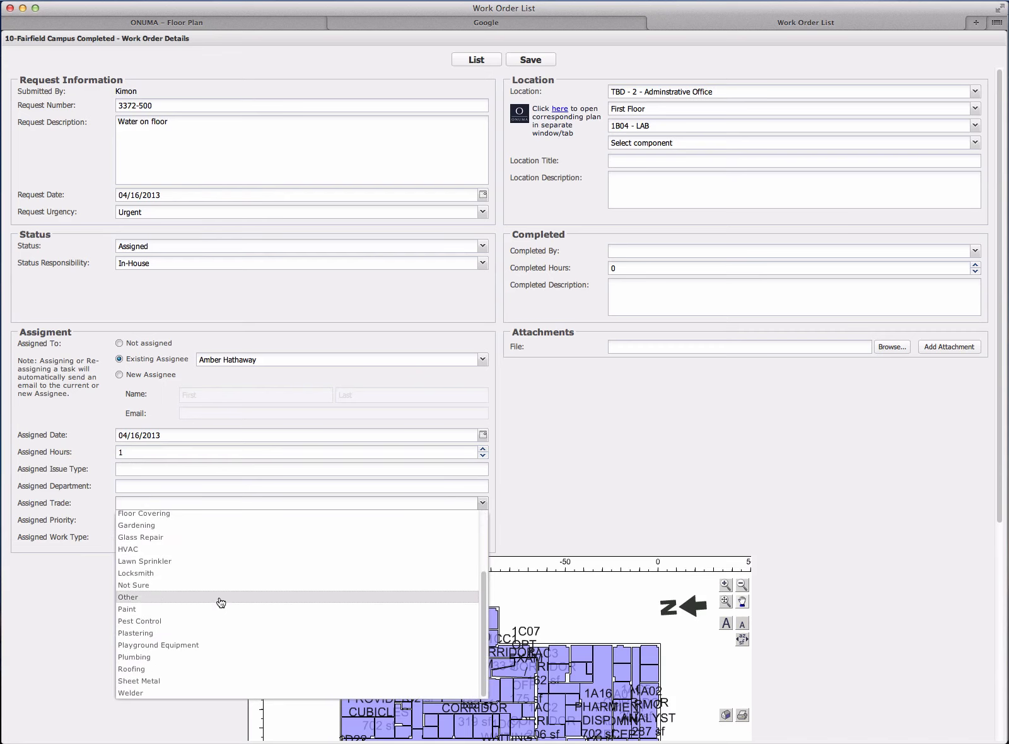
{"action": "left_click", "coordinate": [206, 657]}
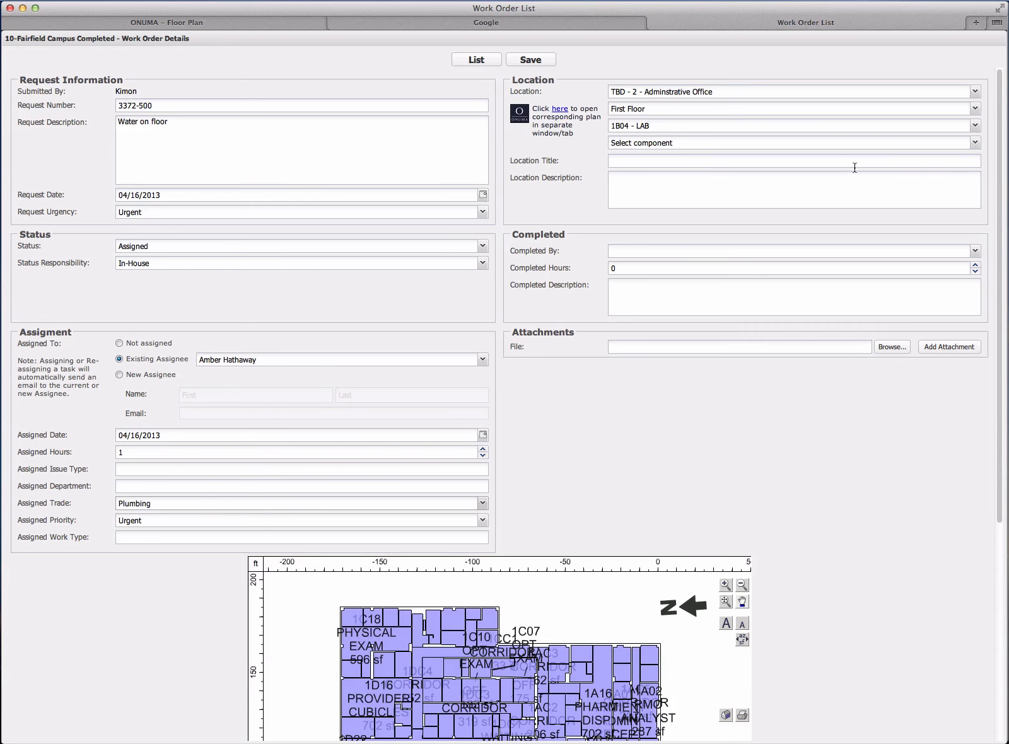
- Browse the components of room 1B04 - LAB and select Sink CS-180A-01 as the work order's component
{"action": "left_click", "coordinate": [975, 144]}
{"action": "left_click", "coordinate": [774, 128]}
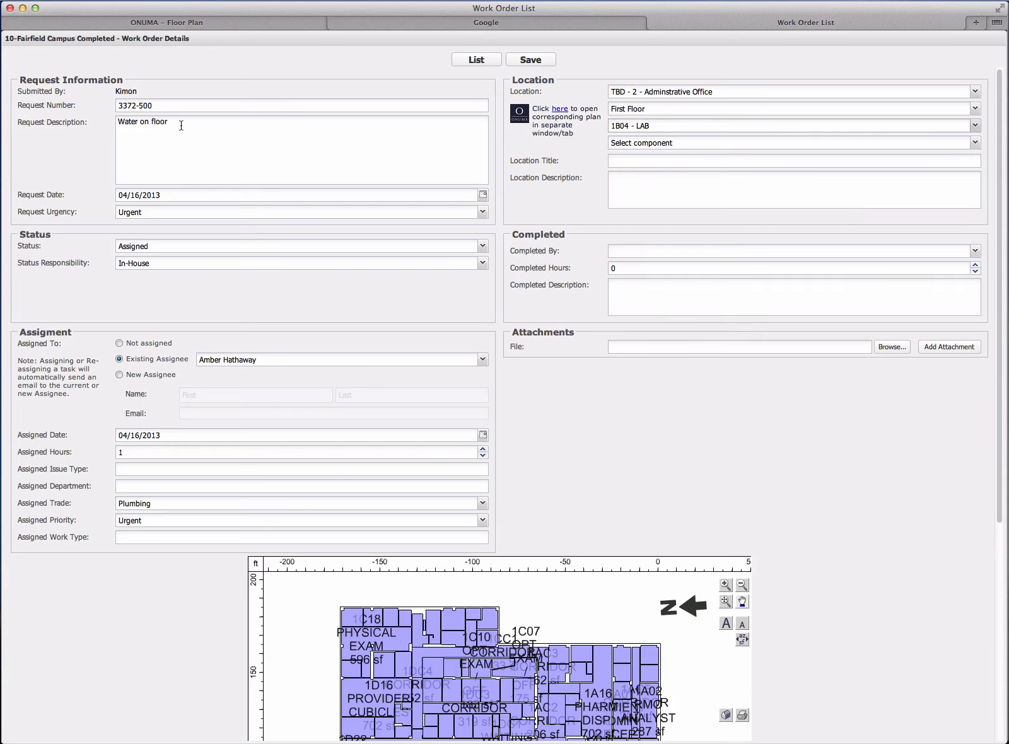
{"action": "left_click", "coordinate": [976, 143]}
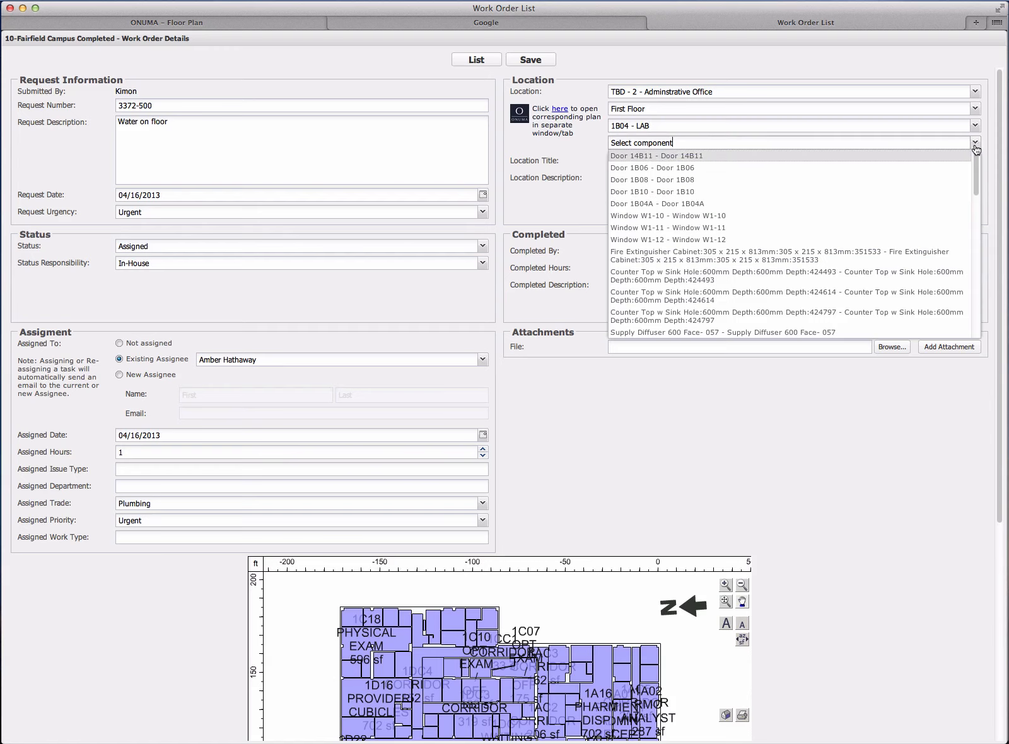
{"action": "scroll", "coordinate": [778, 294], "scroll_direction": "down", "scroll_amount": 10}
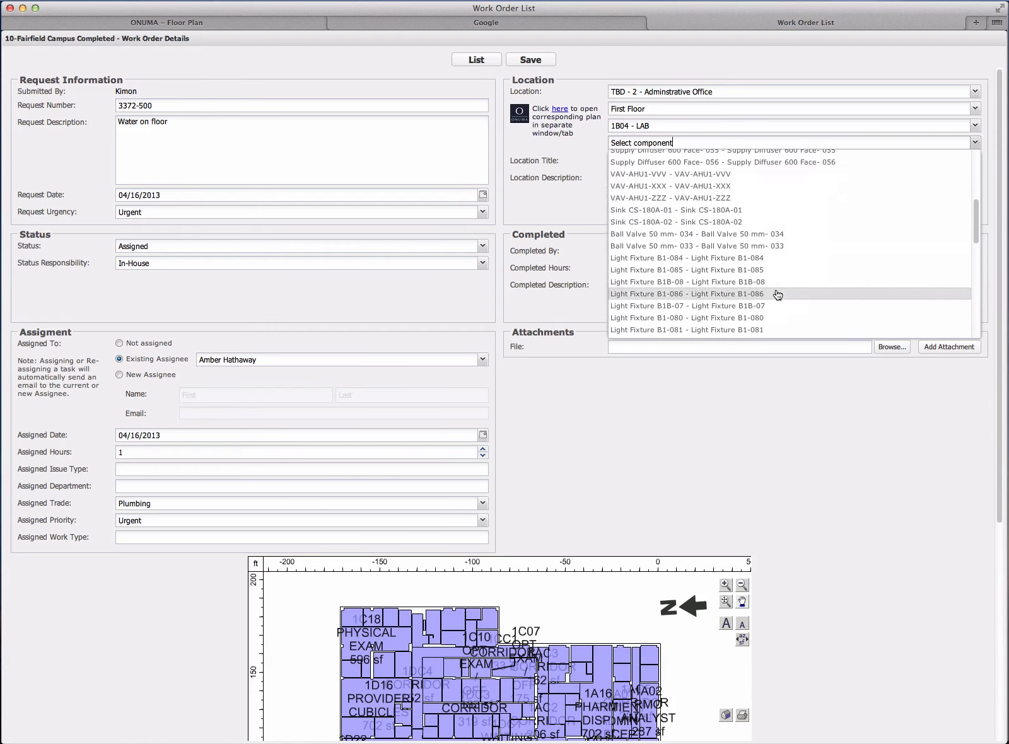
{"action": "scroll", "coordinate": [778, 294], "scroll_direction": "up", "scroll_amount": 11}
{"action": "scroll", "coordinate": [777, 294], "scroll_direction": "down", "scroll_amount": 10}
{"action": "scroll", "coordinate": [713, 289], "scroll_direction": "down", "scroll_amount": 10}
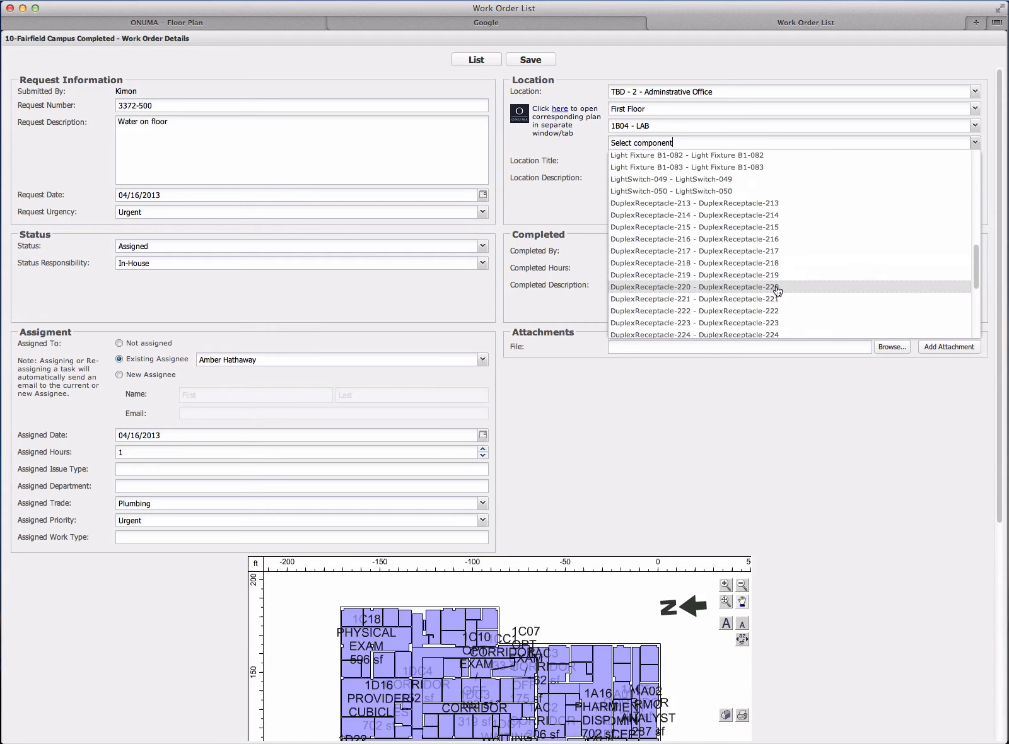
{"action": "scroll", "coordinate": [711, 248], "scroll_direction": "up", "scroll_amount": 12}
{"action": "scroll", "coordinate": [709, 248], "scroll_direction": "up", "scroll_amount": 5}
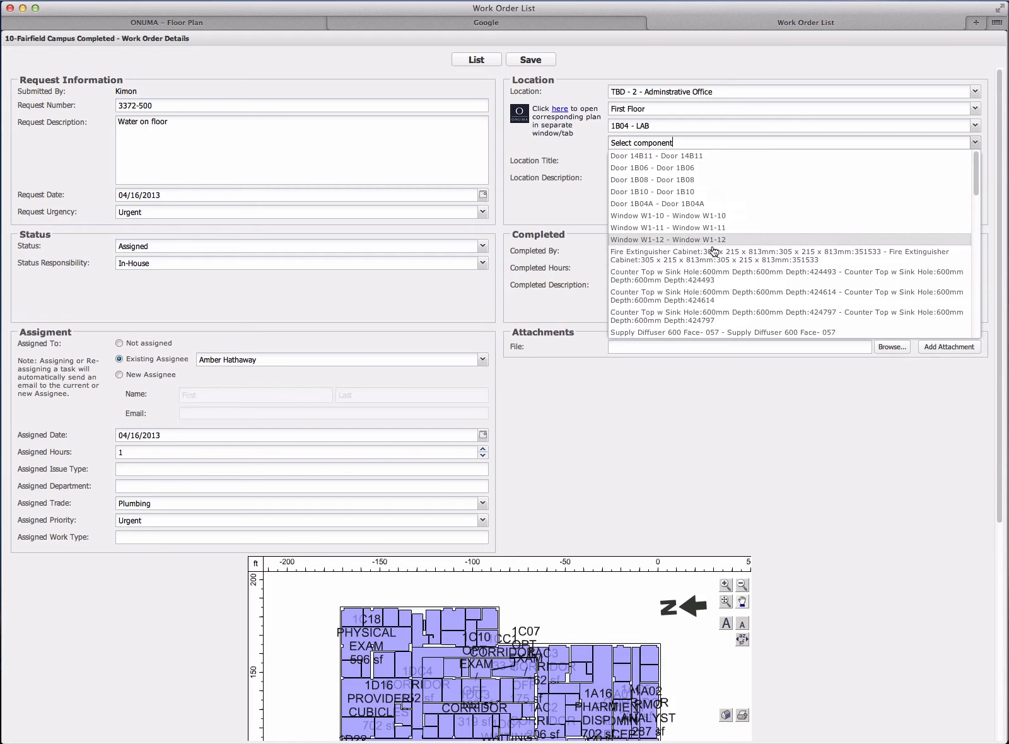
{"action": "scroll", "coordinate": [711, 249], "scroll_direction": "down", "scroll_amount": 5}
{"action": "scroll", "coordinate": [716, 254], "scroll_direction": "down", "scroll_amount": 5}
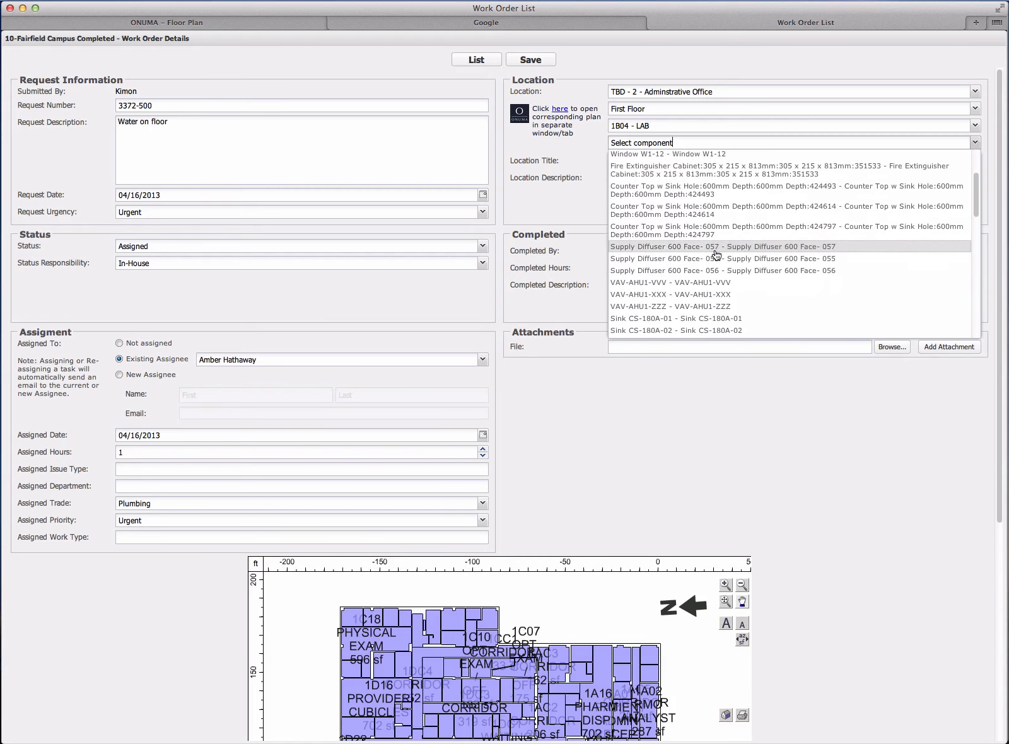
{"action": "scroll", "coordinate": [717, 255], "scroll_direction": "down", "scroll_amount": 1}
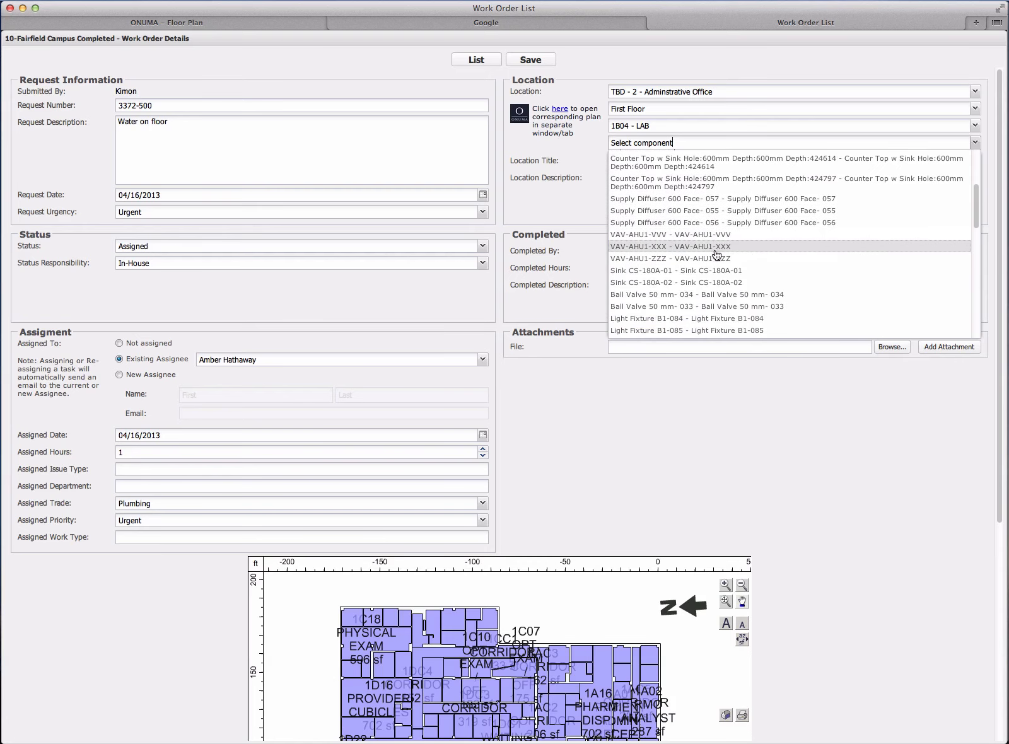
{"action": "left_click", "coordinate": [744, 272]}
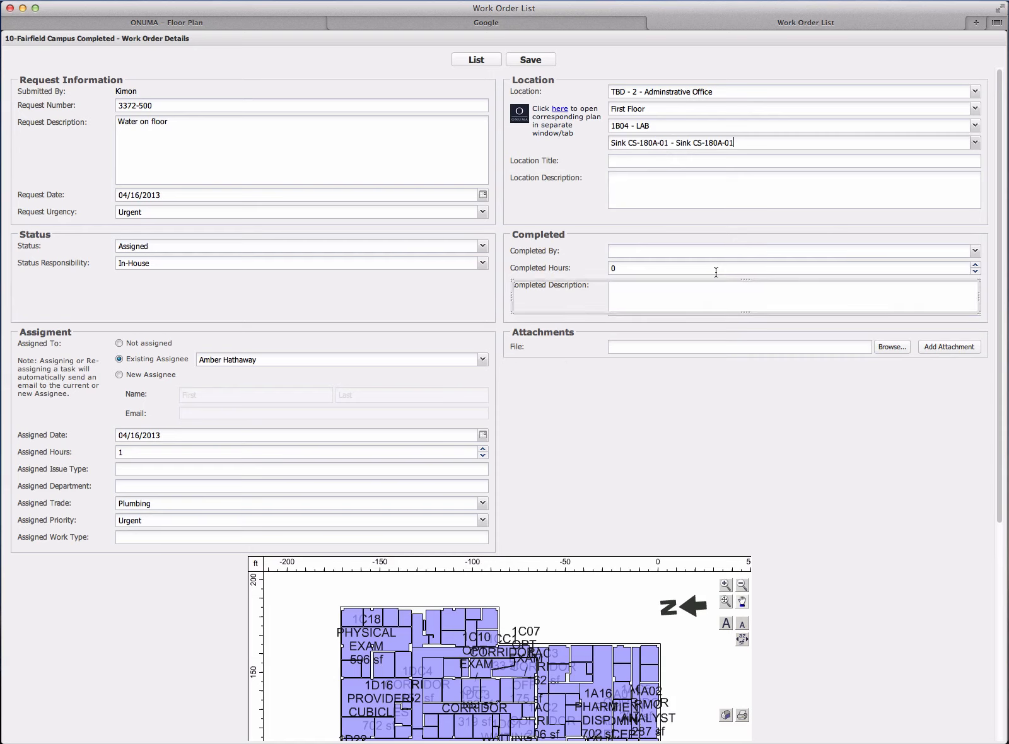
- Examine the location of room 1B04 - LAB on the work order's floor plan and save the work order
{"action": "left_click_drag", "start_coordinate": [1000, 473], "coordinate": [989, 668]}
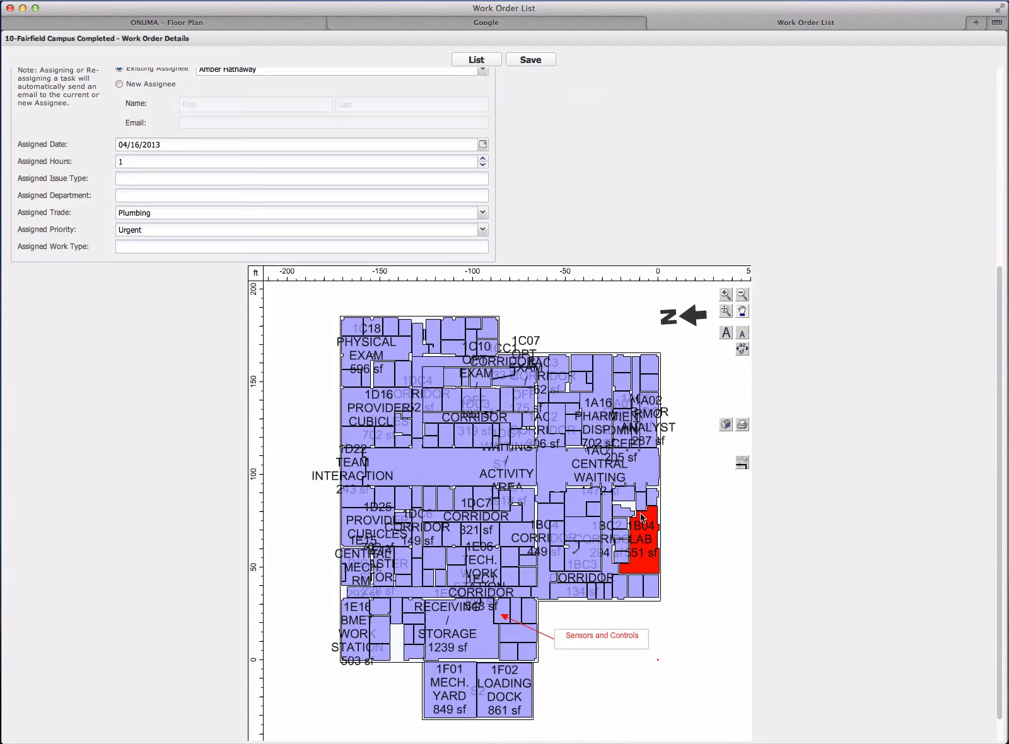
{"action": "left_click", "coordinate": [726, 301]}
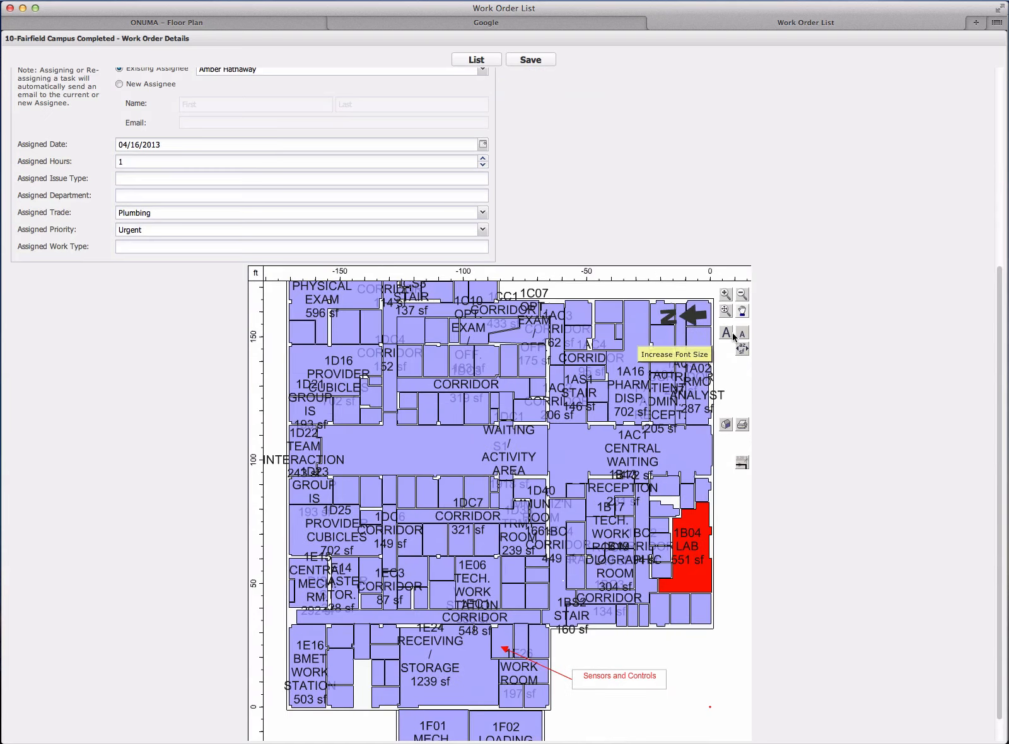
{"action": "left_click", "coordinate": [742, 311]}
{"action": "left_click_drag", "start_coordinate": [684, 486], "coordinate": [497, 415]}
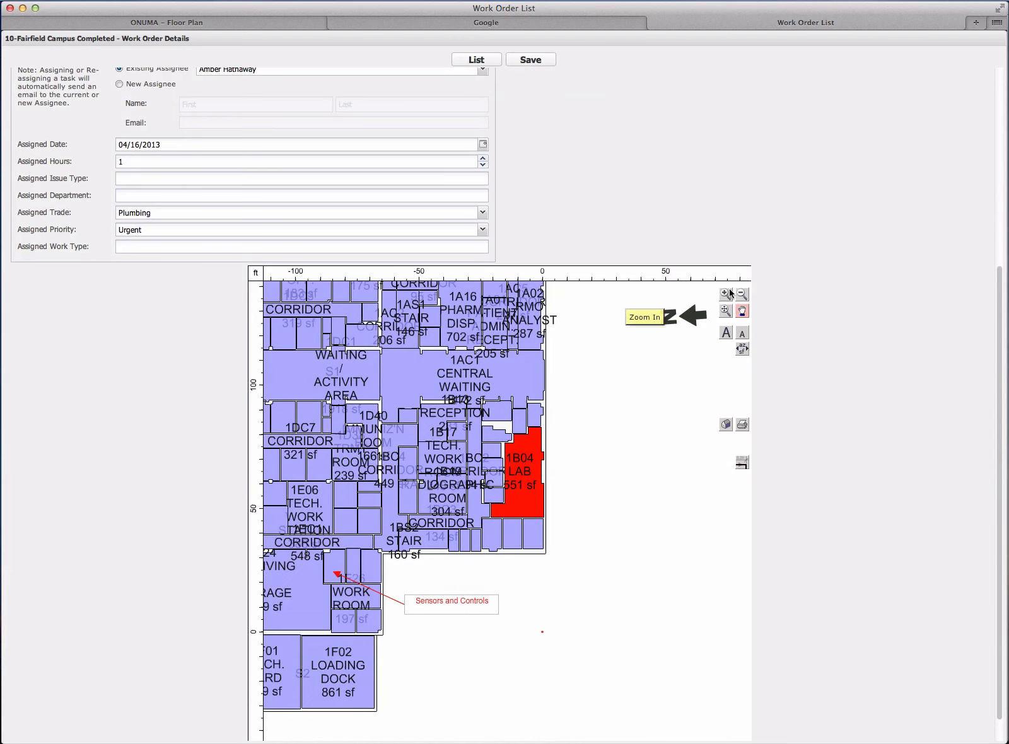
{"action": "left_click", "coordinate": [726, 295]}
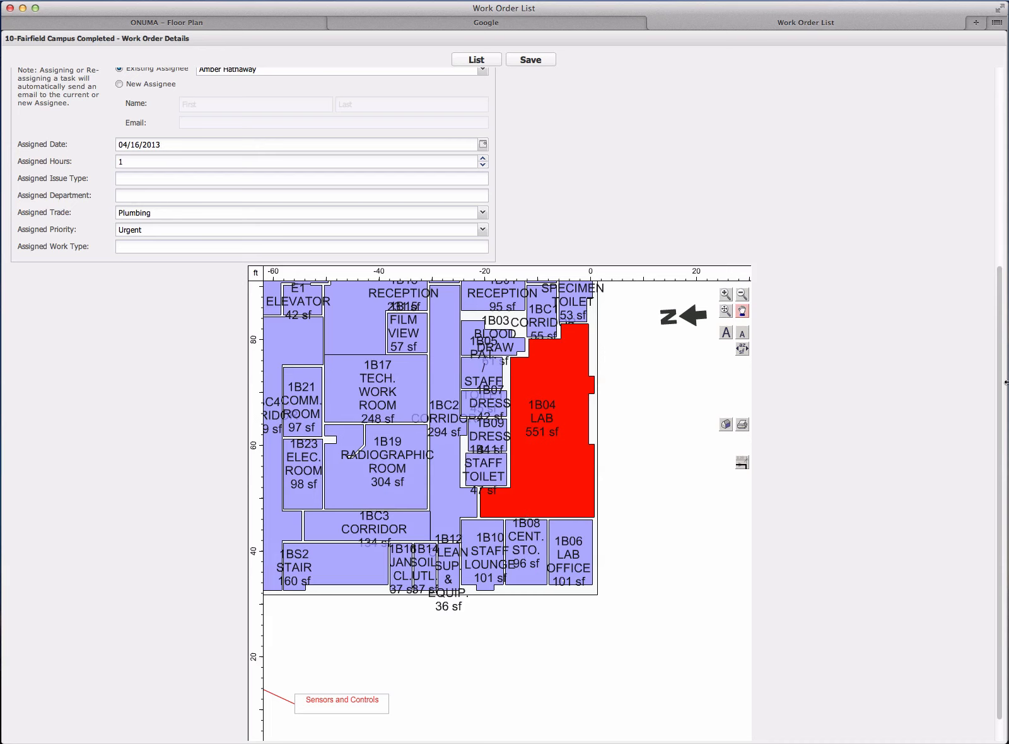
{"action": "scroll", "coordinate": [1005, 386], "scroll_direction": "up", "scroll_amount": 5}
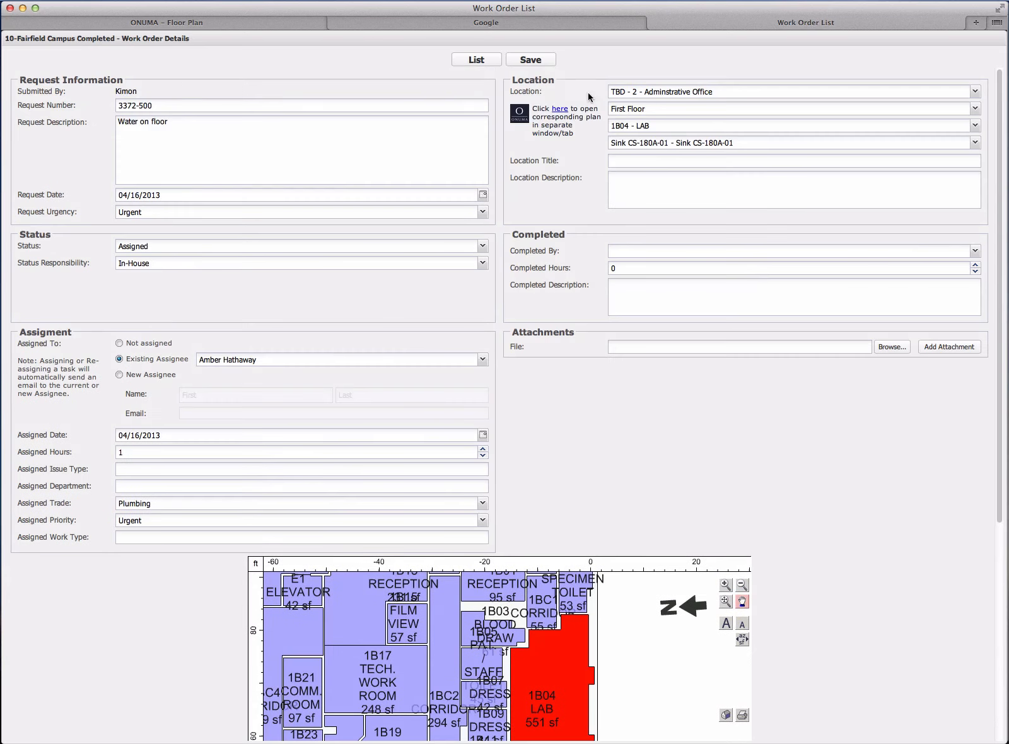
{"action": "left_click", "coordinate": [531, 59]}
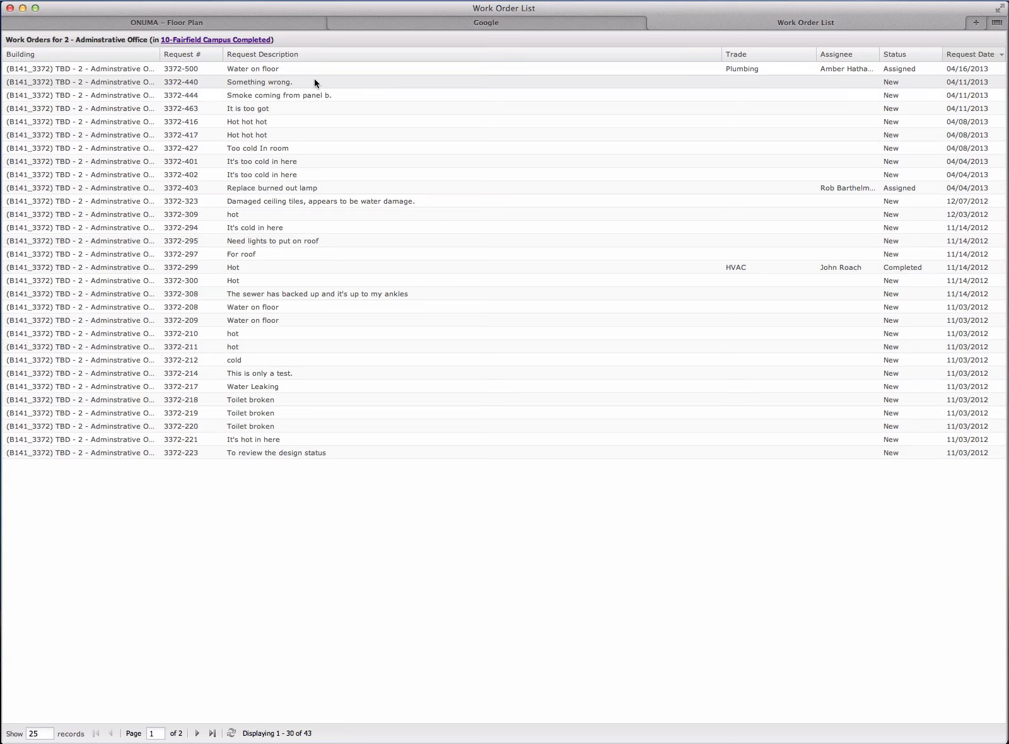
- Switch to the floor plan of 10-Fairfield Campus Completed and color its spaces by Ceiling Type 1
{"action": "left_click", "coordinate": [261, 24]}
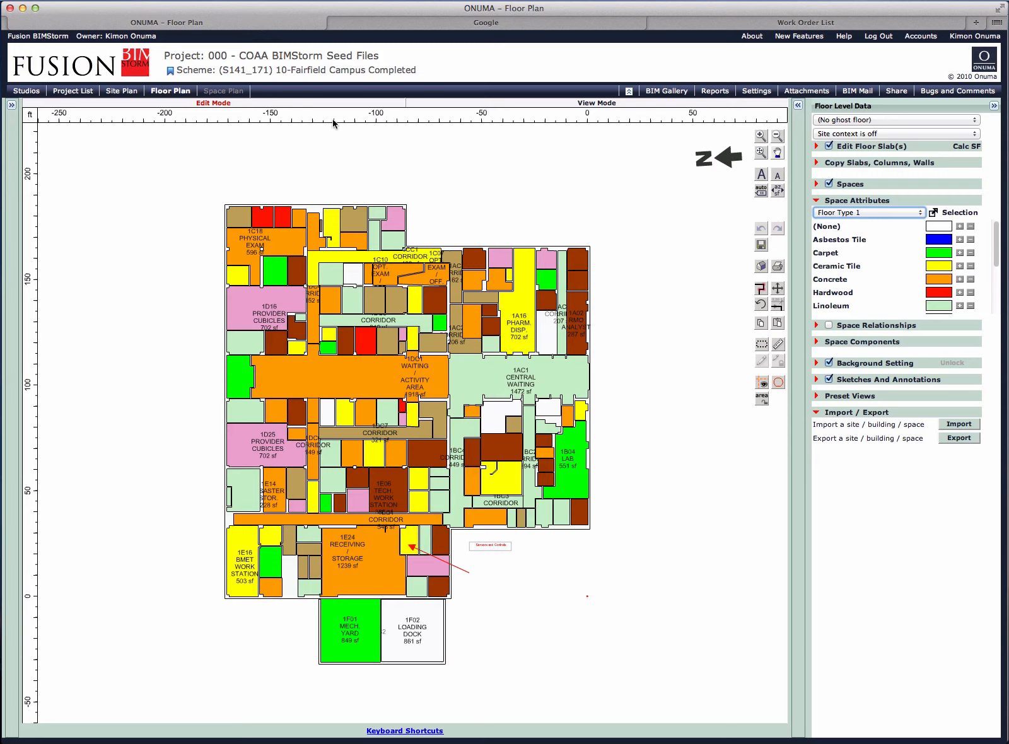
{"action": "scroll", "coordinate": [531, 233], "scroll_direction": "up", "scroll_amount": 5}
{"action": "scroll", "coordinate": [530, 233], "scroll_direction": "down", "scroll_amount": 8}
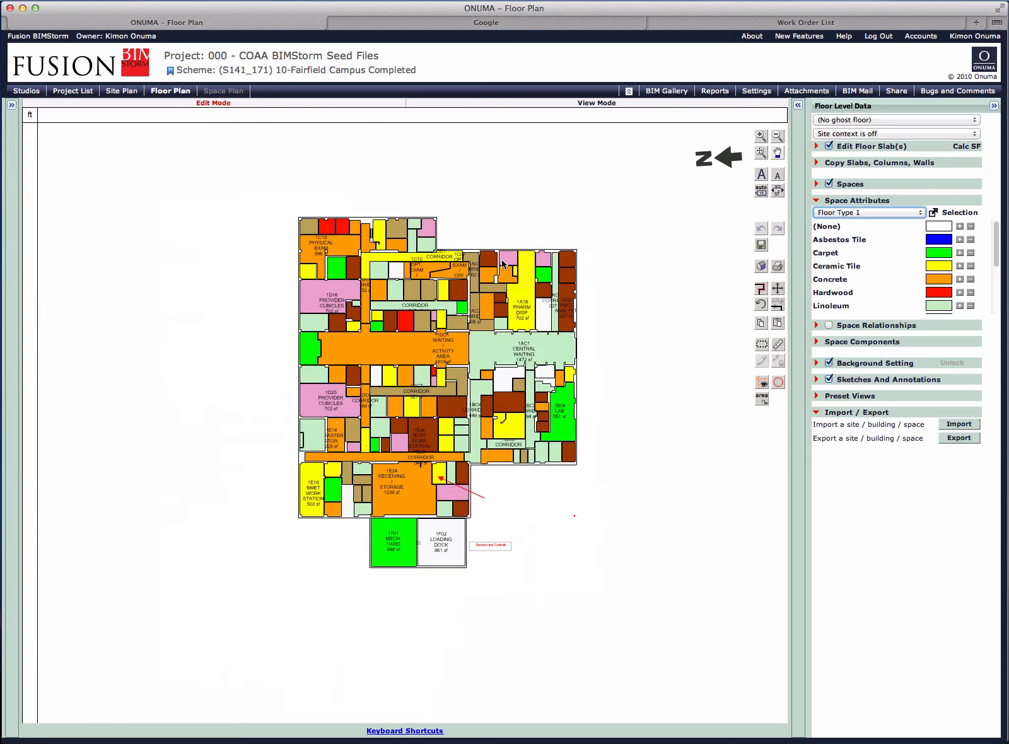
{"action": "scroll", "coordinate": [478, 284], "scroll_direction": "up", "scroll_amount": 4}
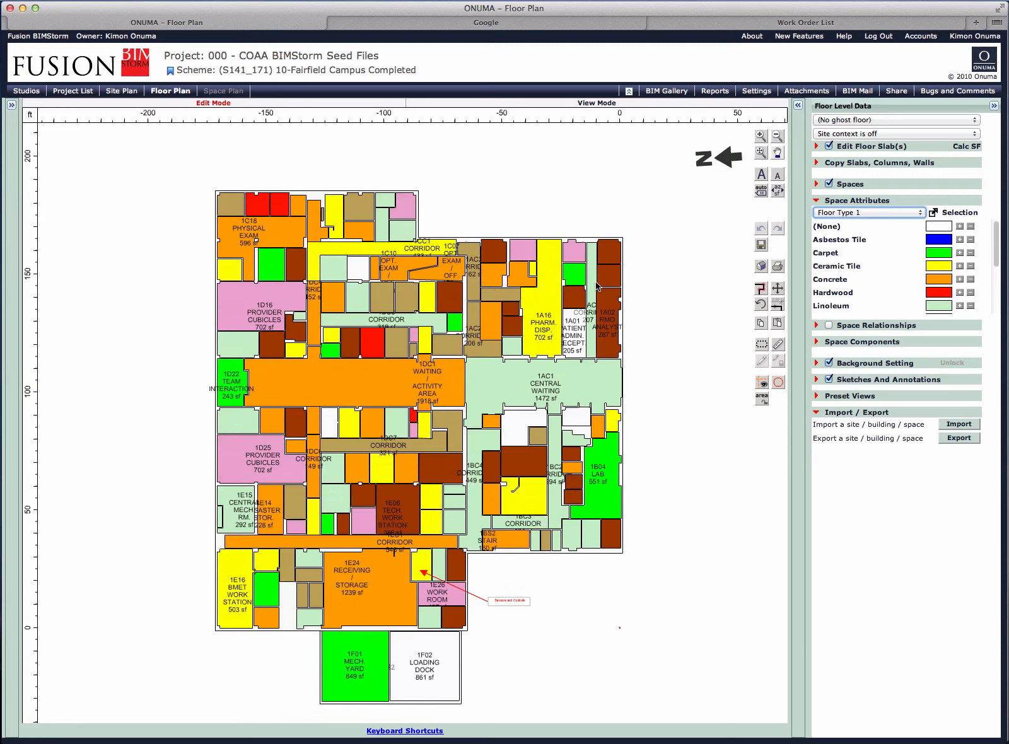
{"action": "left_click", "coordinate": [845, 213]}
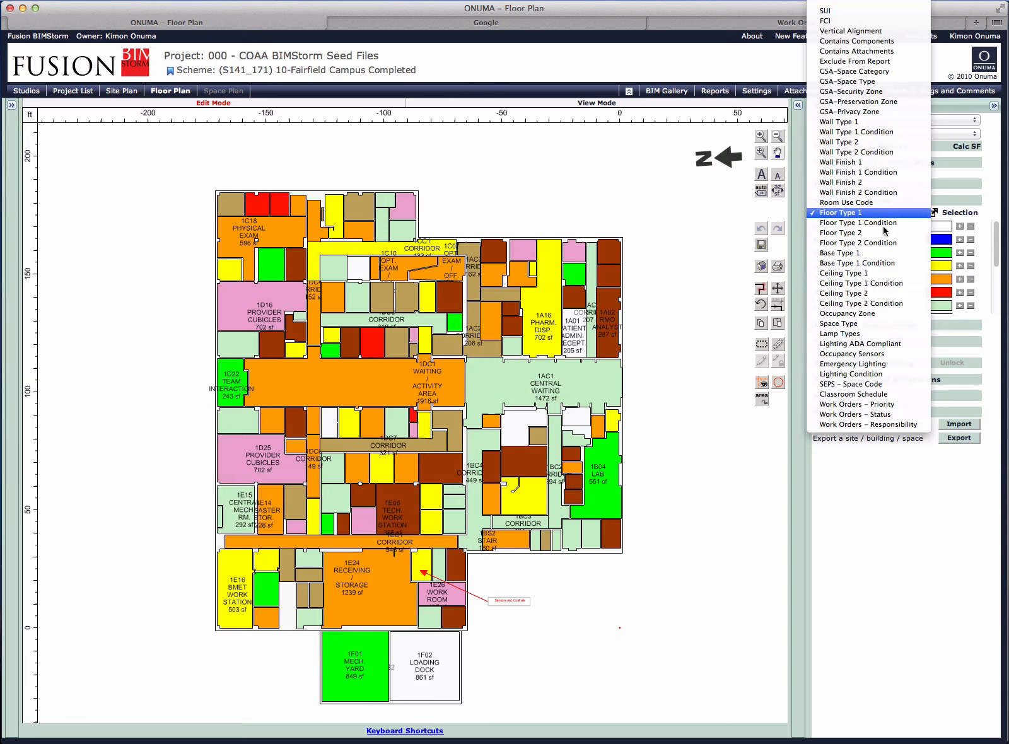
{"action": "left_click", "coordinate": [875, 274]}
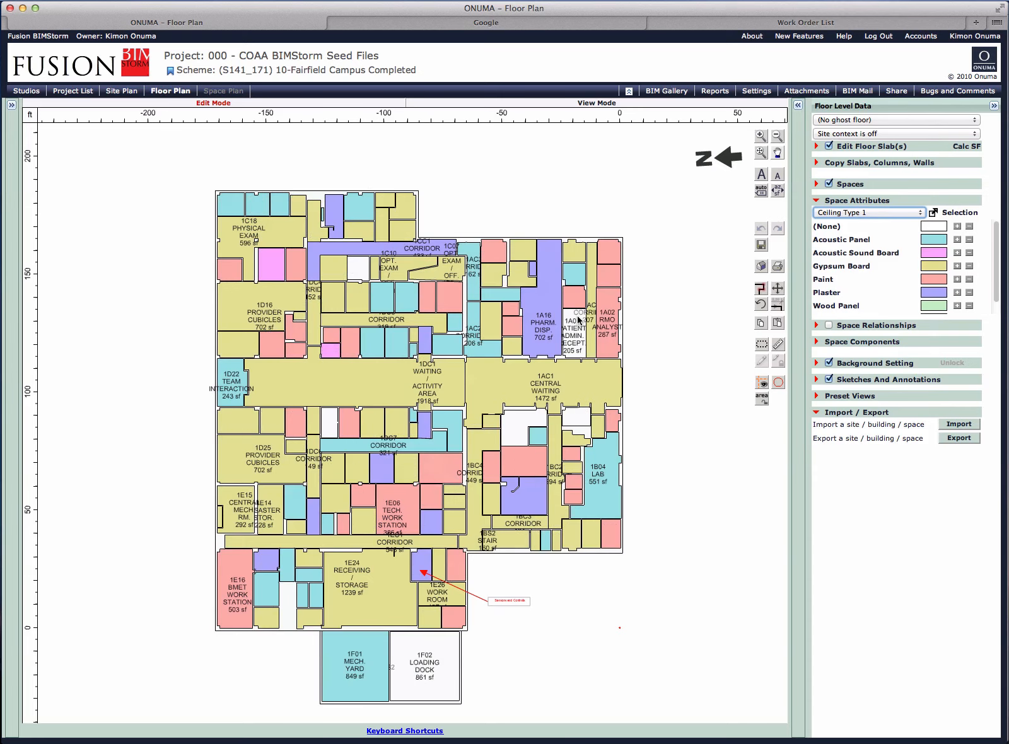
- Open the floor plan focused on room 1B04 - LAB in a separate tab and color the spaces by Work Orders - Priority
{"action": "left_click", "coordinate": [589, 485]}
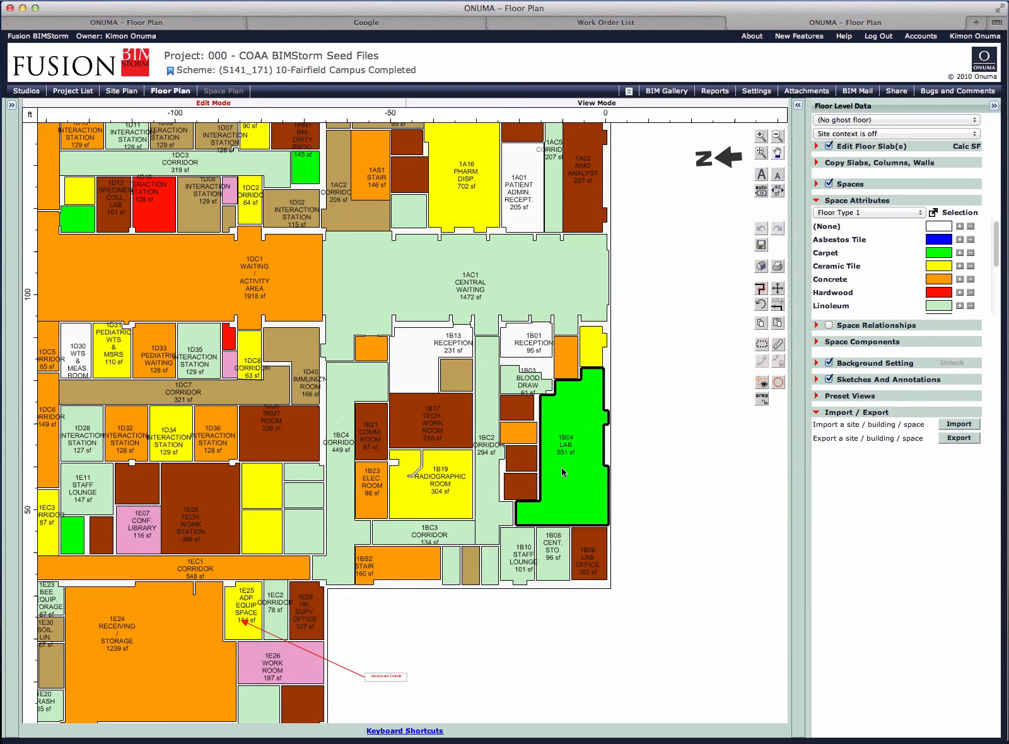
{"action": "left_click", "coordinate": [884, 213]}
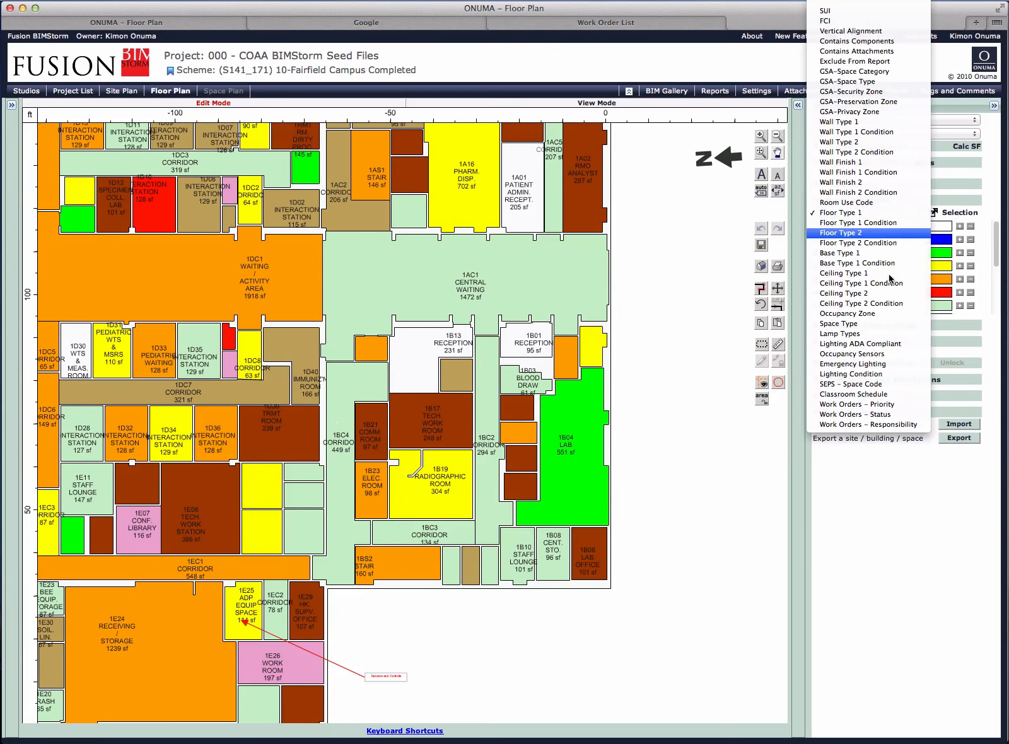
{"action": "left_click", "coordinate": [888, 404]}
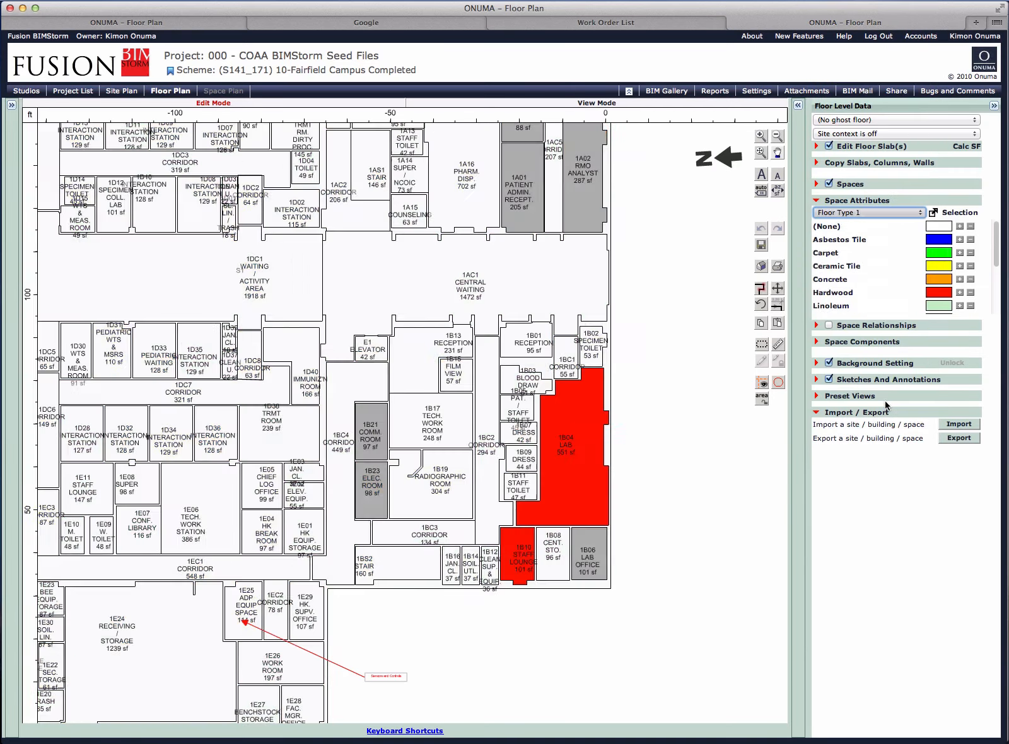
{"action": "scroll", "coordinate": [575, 457], "scroll_direction": "up", "scroll_amount": 3}
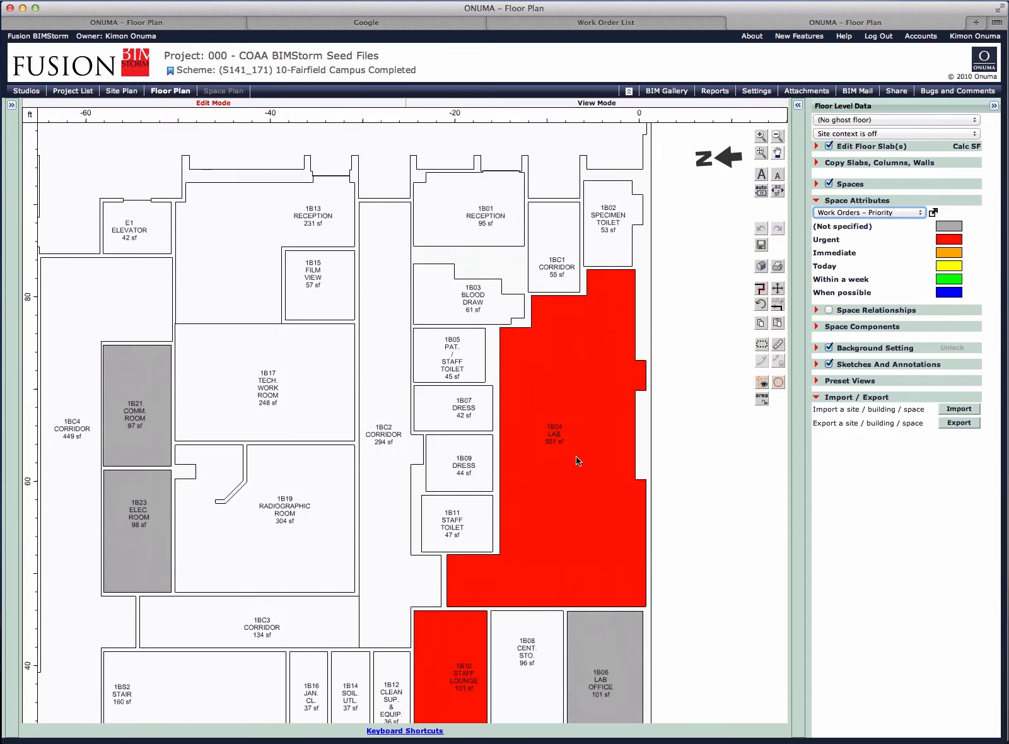
- Color the spaces by Work Orders - Status, viewing the HVAC trade before setting the trade filter back to All Trades
{"action": "left_click", "coordinate": [836, 214]}
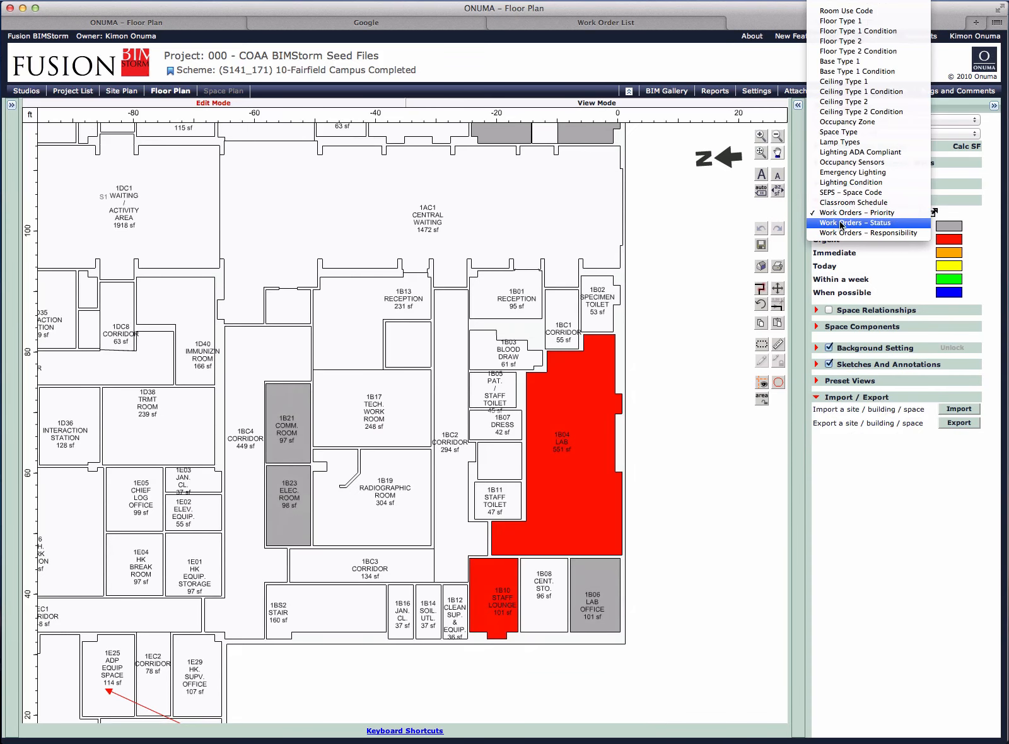
{"action": "left_click", "coordinate": [840, 223]}
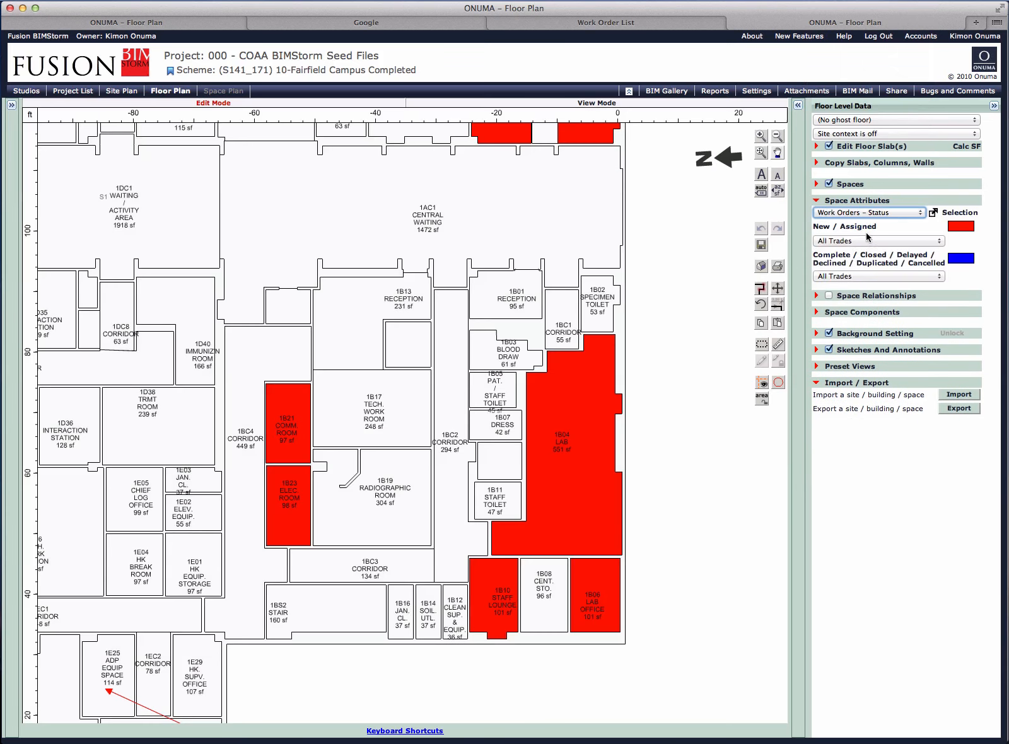
{"action": "left_click", "coordinate": [859, 241]}
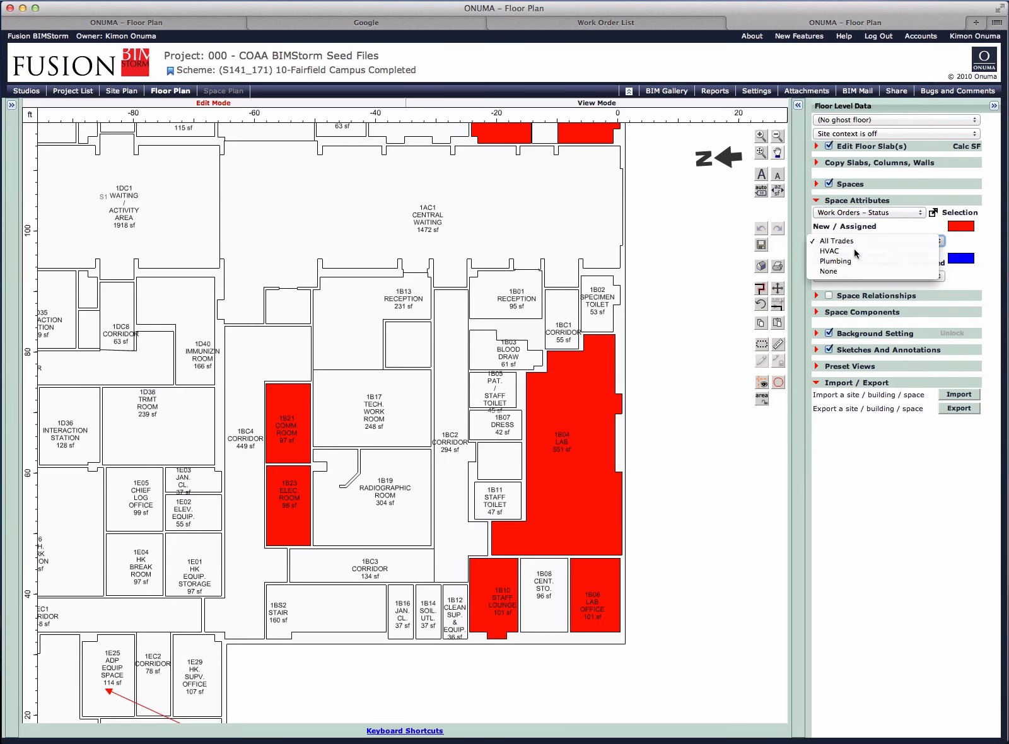
{"action": "left_click", "coordinate": [854, 249]}
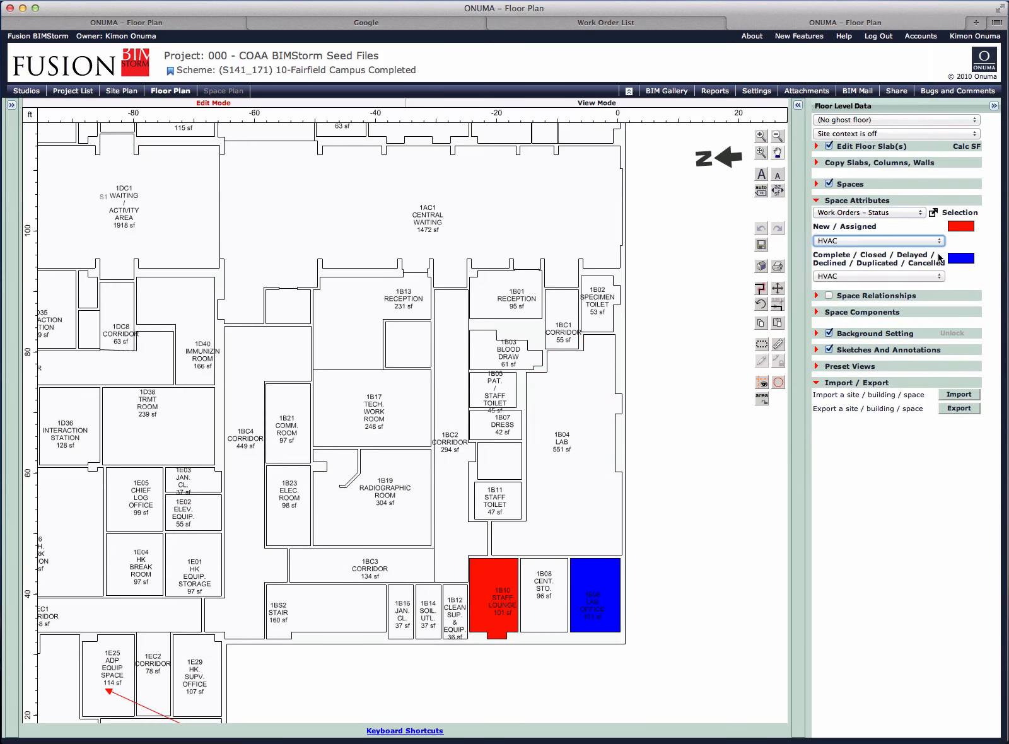
{"action": "left_click", "coordinate": [859, 278]}
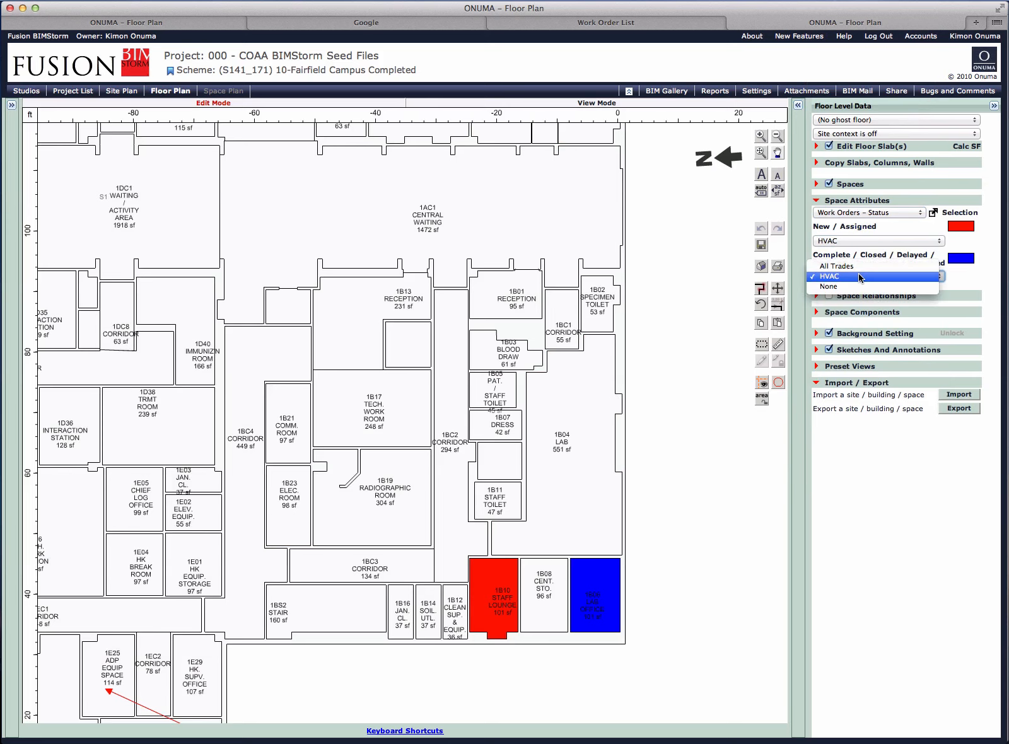
{"action": "left_click", "coordinate": [837, 267]}
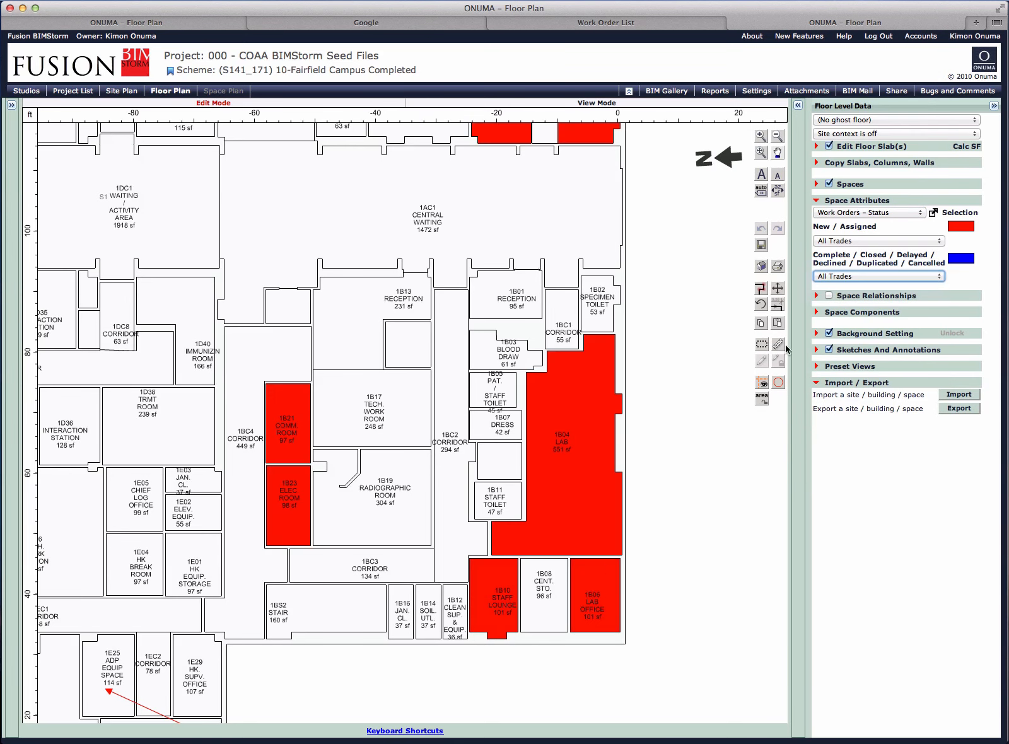
- Color the spaces by Work Orders - Responsibility and view the rooms with contract and in-house work orders across the floor
{"action": "left_click", "coordinate": [873, 240]}
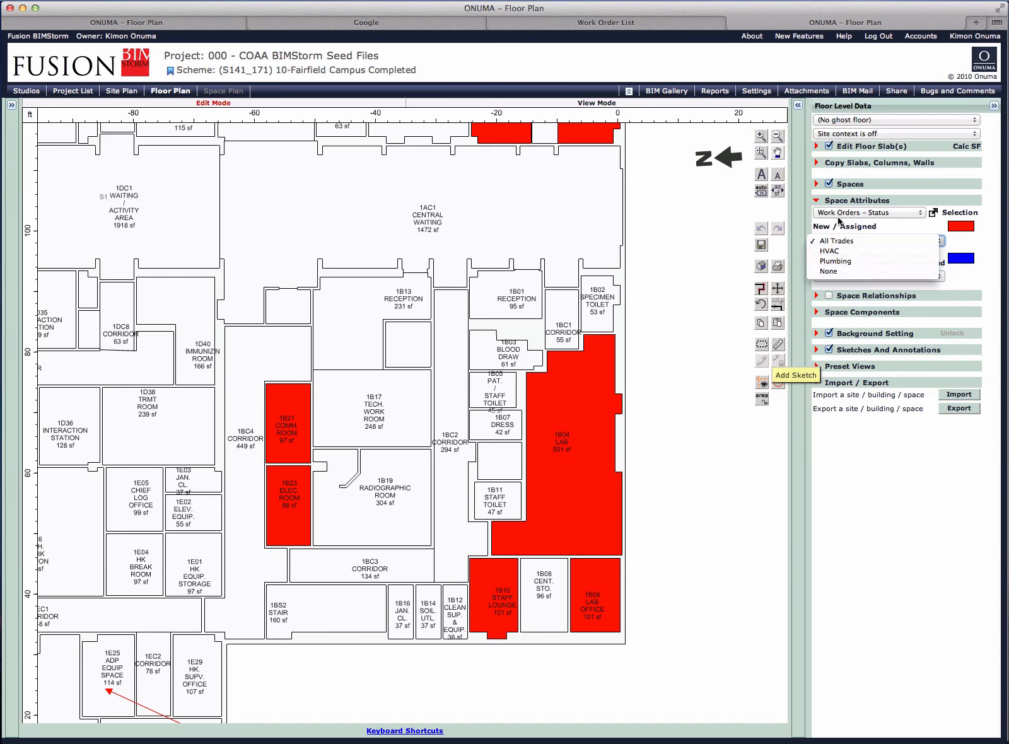
{"action": "left_click", "coordinate": [838, 219]}
{"action": "left_click", "coordinate": [845, 223]}
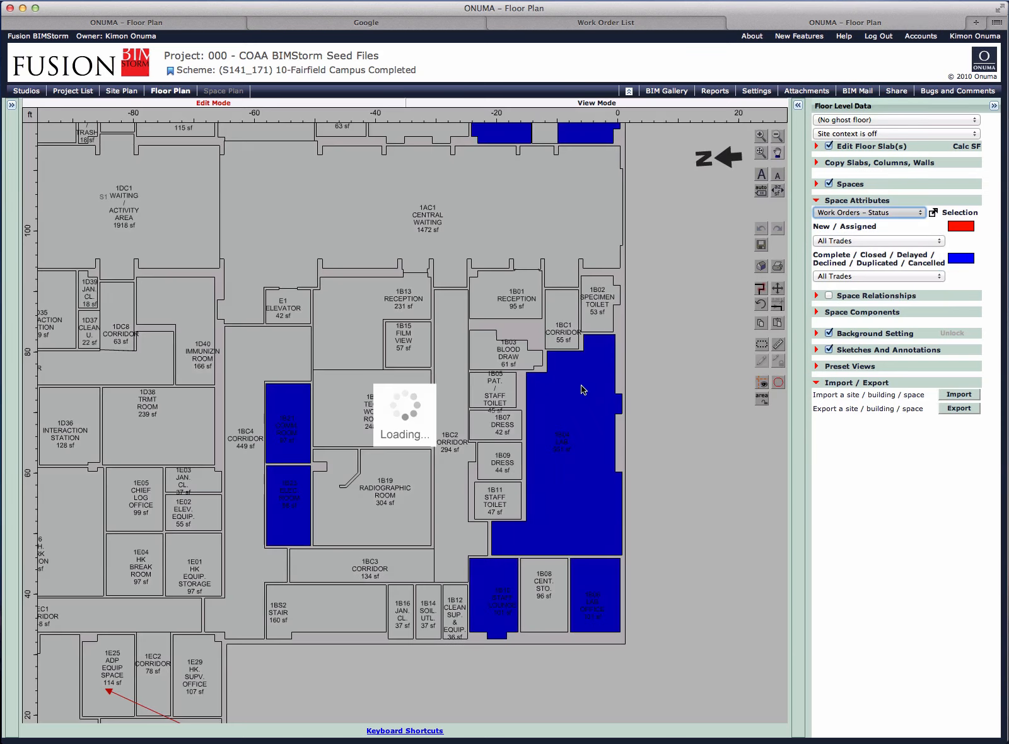
{"action": "scroll", "coordinate": [584, 389], "scroll_direction": "down", "scroll_amount": 5}
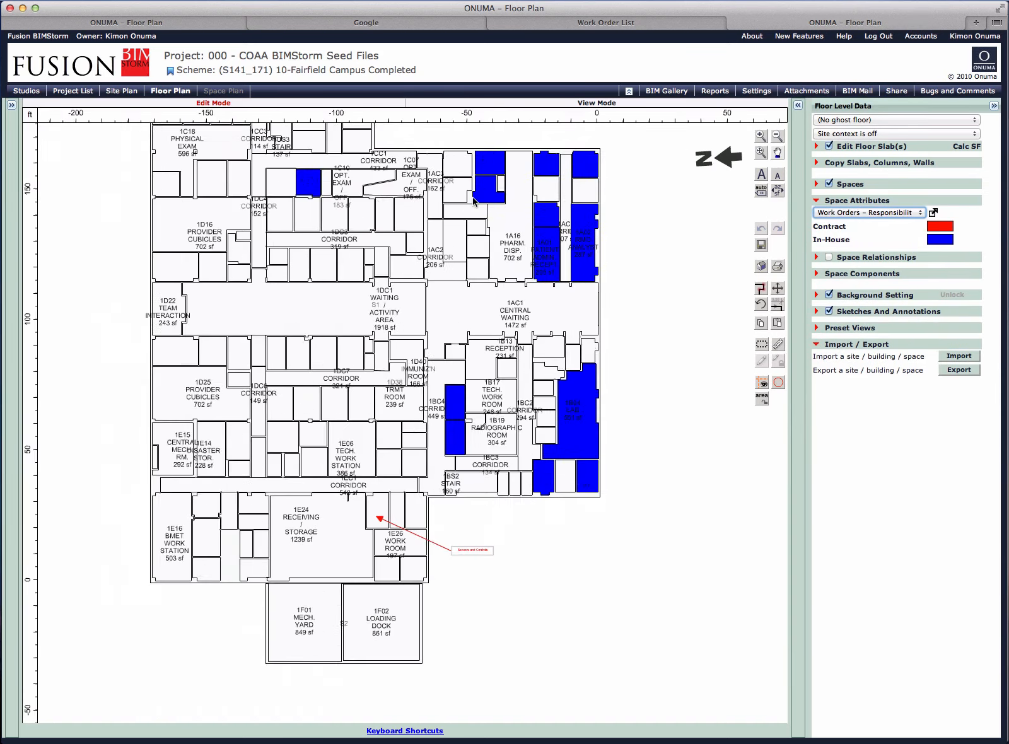
{"action": "scroll", "coordinate": [473, 201], "scroll_direction": "up", "scroll_amount": 2}
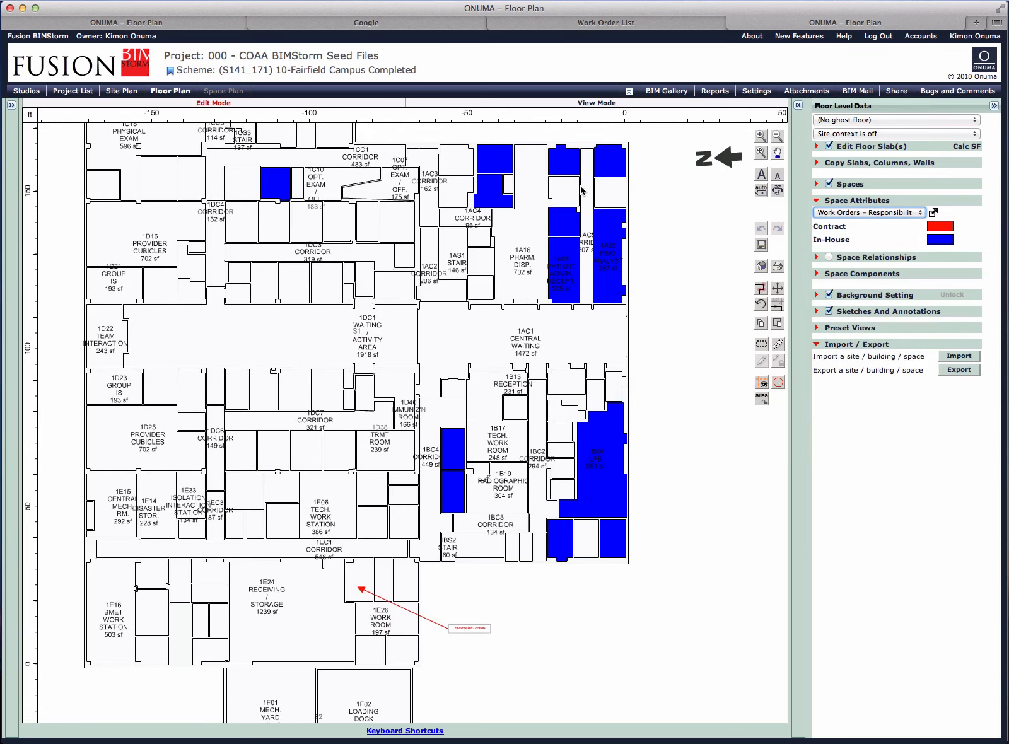
- Return the space coloring to Work Orders - Priority and examine the urgent rooms around 1B04 - LAB
{"action": "left_click", "coordinate": [859, 213]}
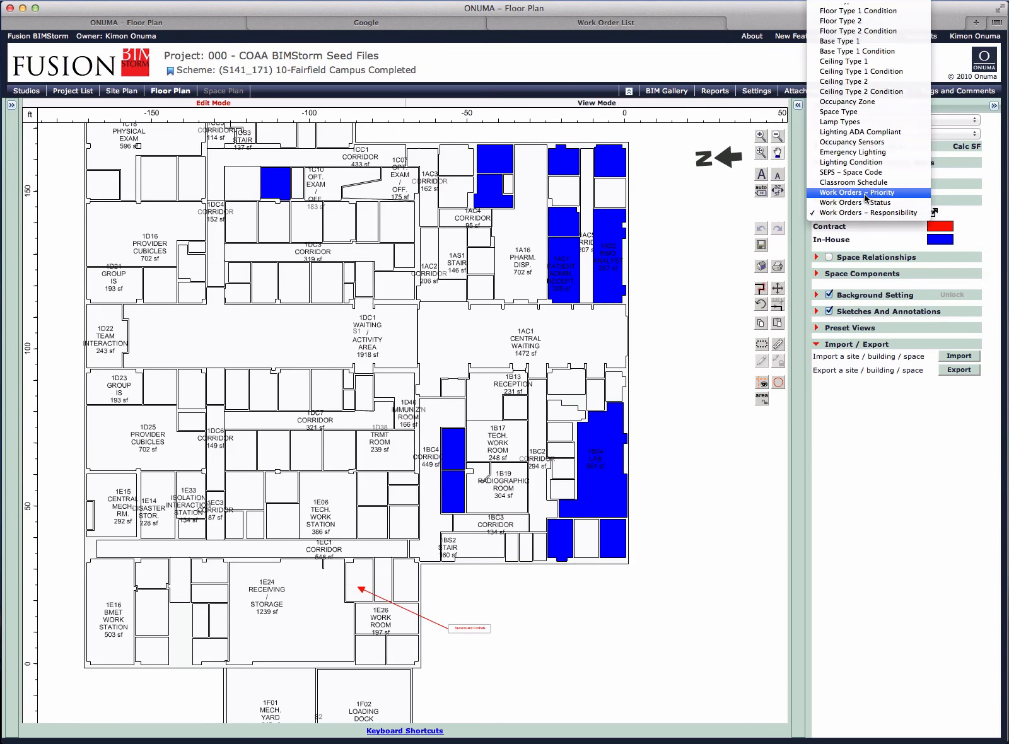
{"action": "left_click", "coordinate": [866, 195]}
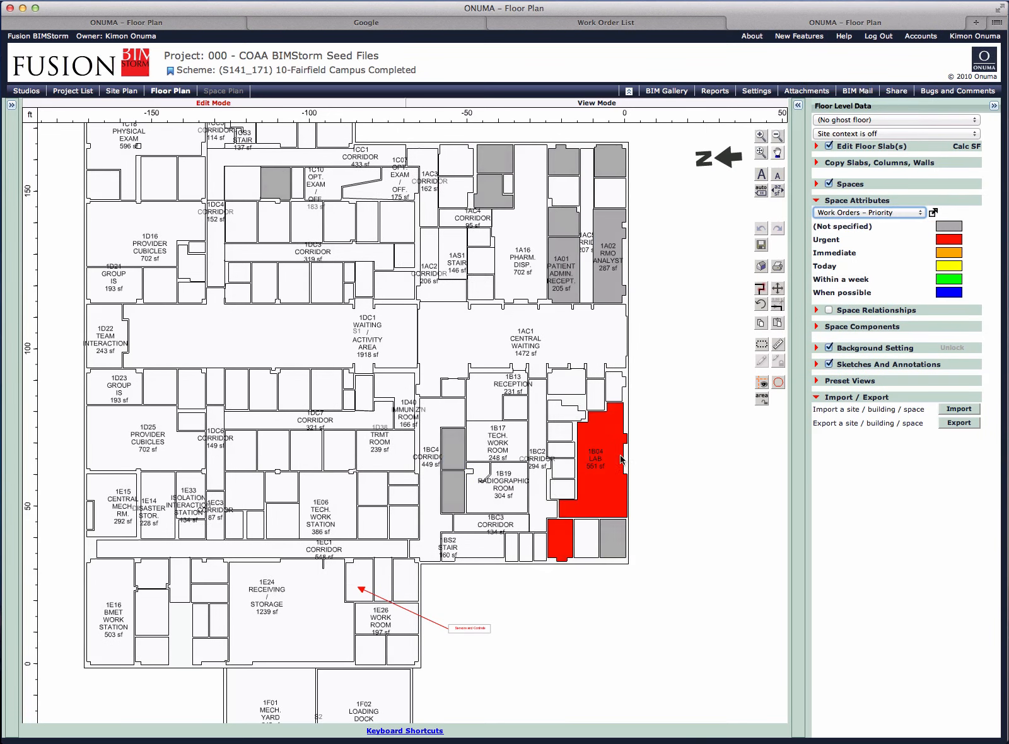
{"action": "scroll", "coordinate": [627, 484], "scroll_direction": "up", "scroll_amount": 5}
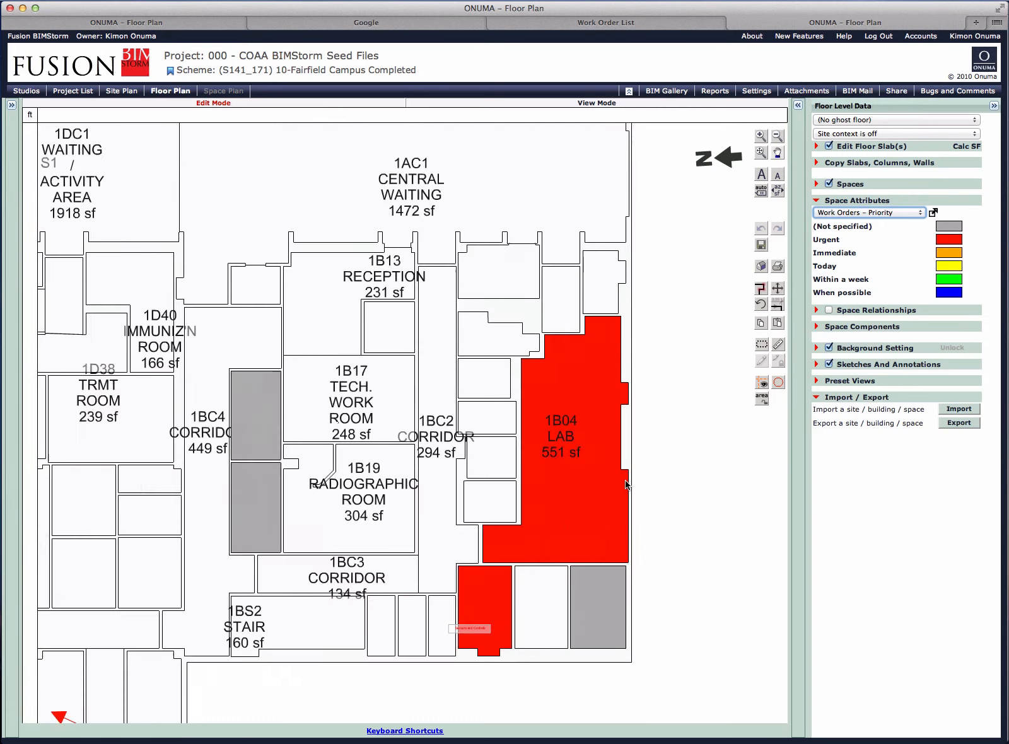
{"action": "scroll", "coordinate": [627, 485], "scroll_direction": "down", "scroll_amount": 8}
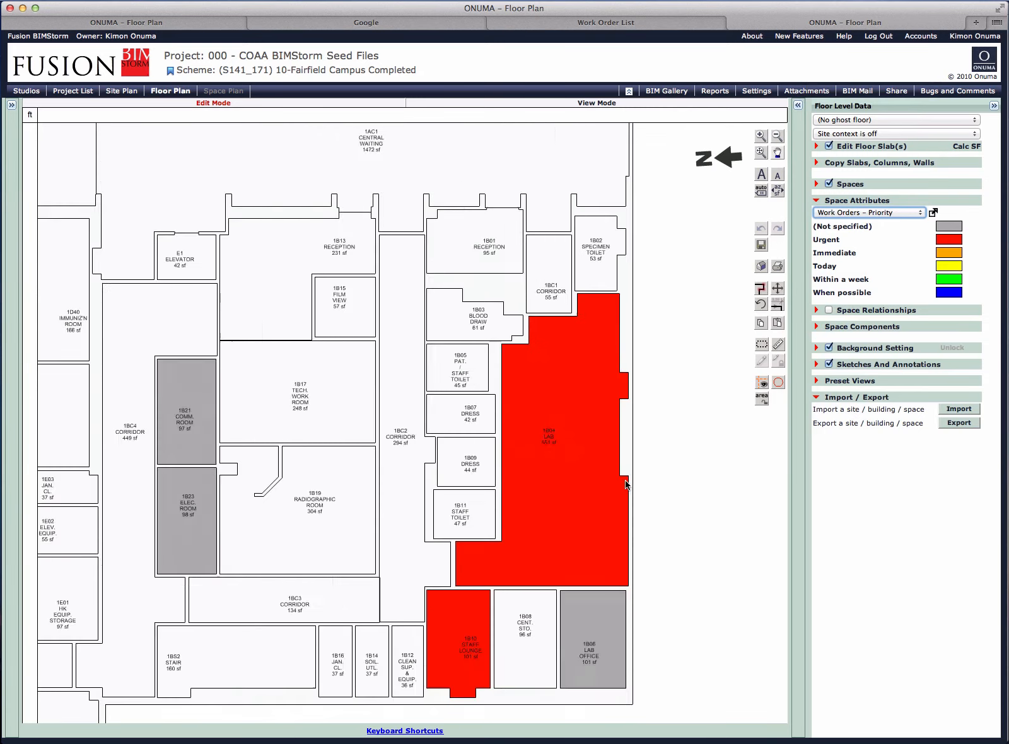
{"action": "scroll", "coordinate": [626, 484], "scroll_direction": "up", "scroll_amount": 2}
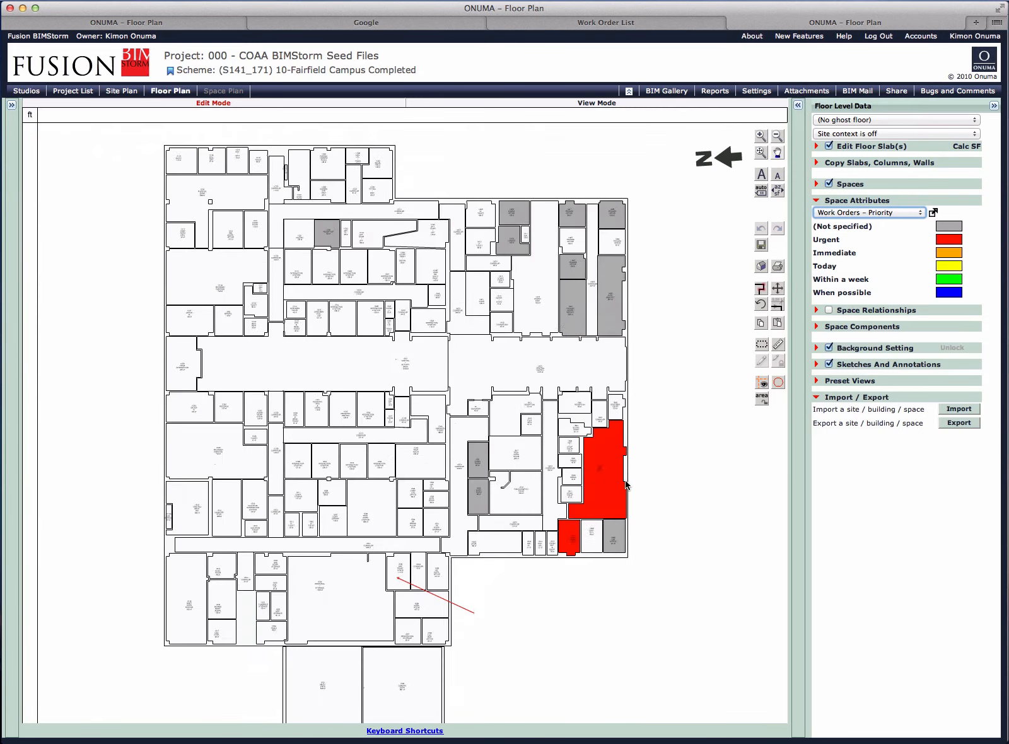